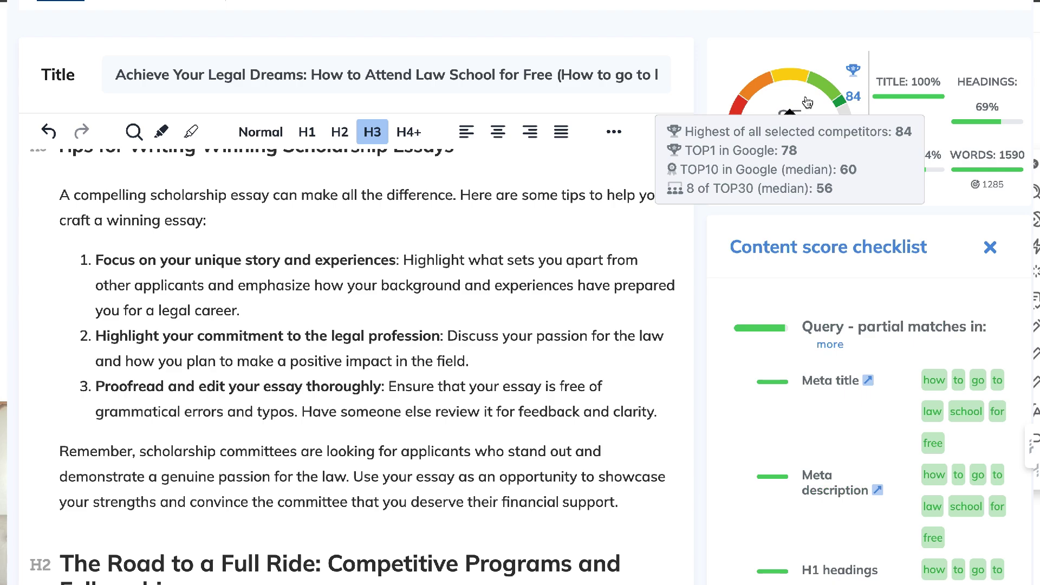
Review the content score checklist for the law school article, including suggested-term usage, length and over-optimization risk.
scroll(991, 254, down, 5)
scroll(985, 260, down, 8)
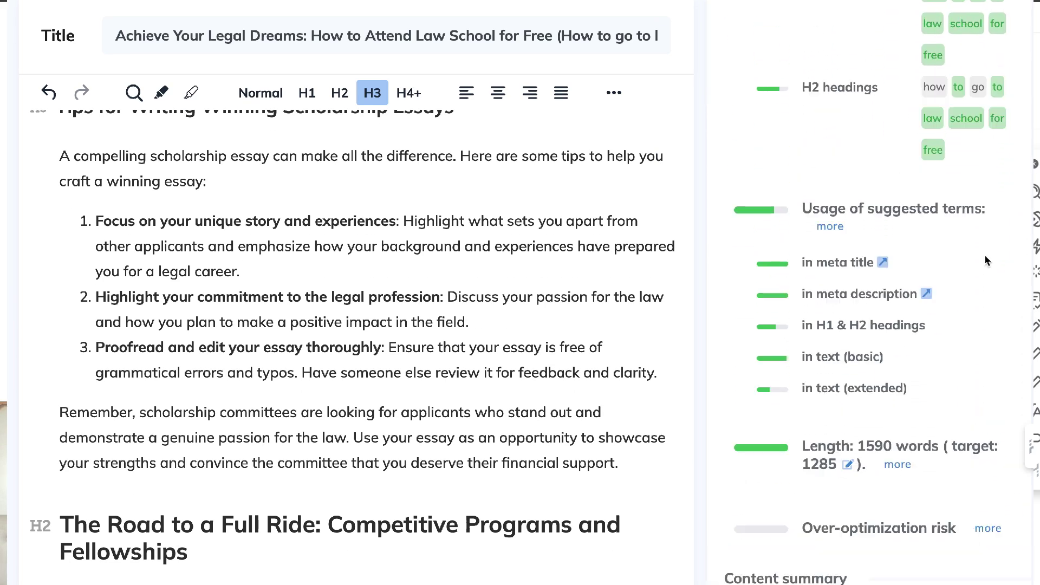
scroll(985, 260, up, 10)
mouse_move(774, 208)
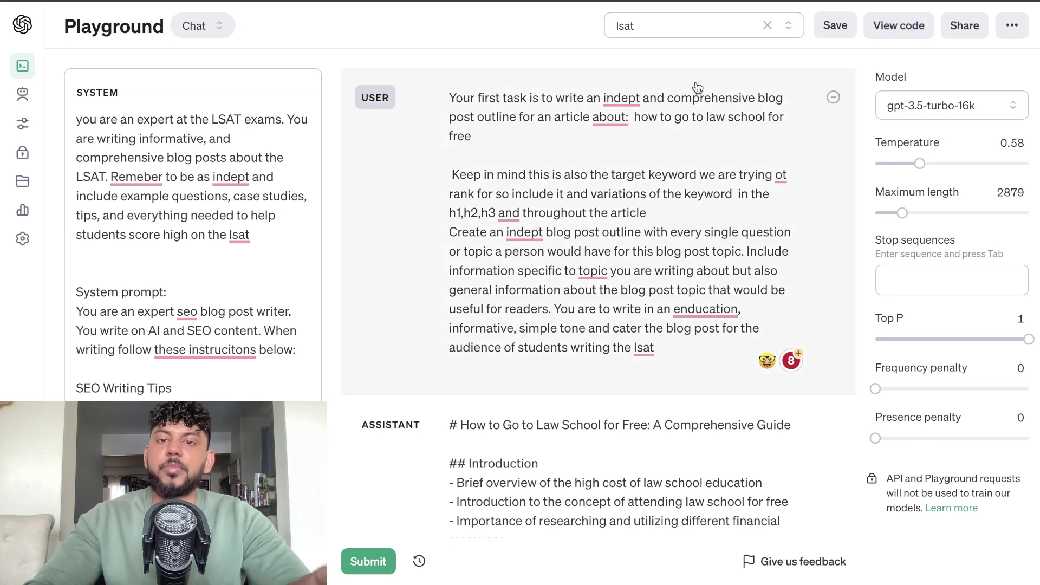
Switch to Ahrefs and examine the keyword difficulty, search volume and traffic potential for "how to go to law school for free".
click(678, 132)
click(676, 138)
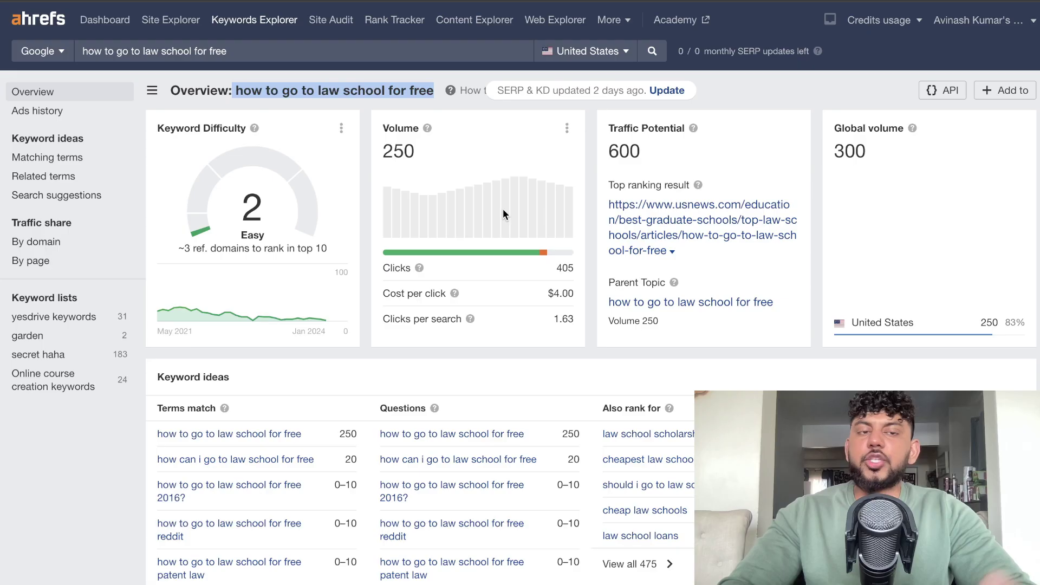
click(736, 94)
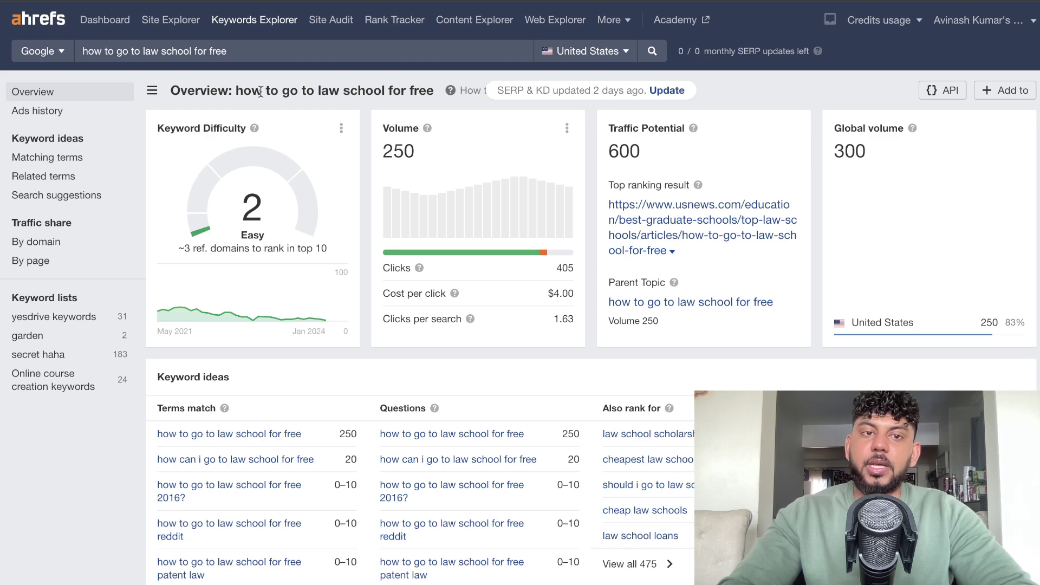
drag(236, 91, 385, 91)
scroll(385, 89, down, 1)
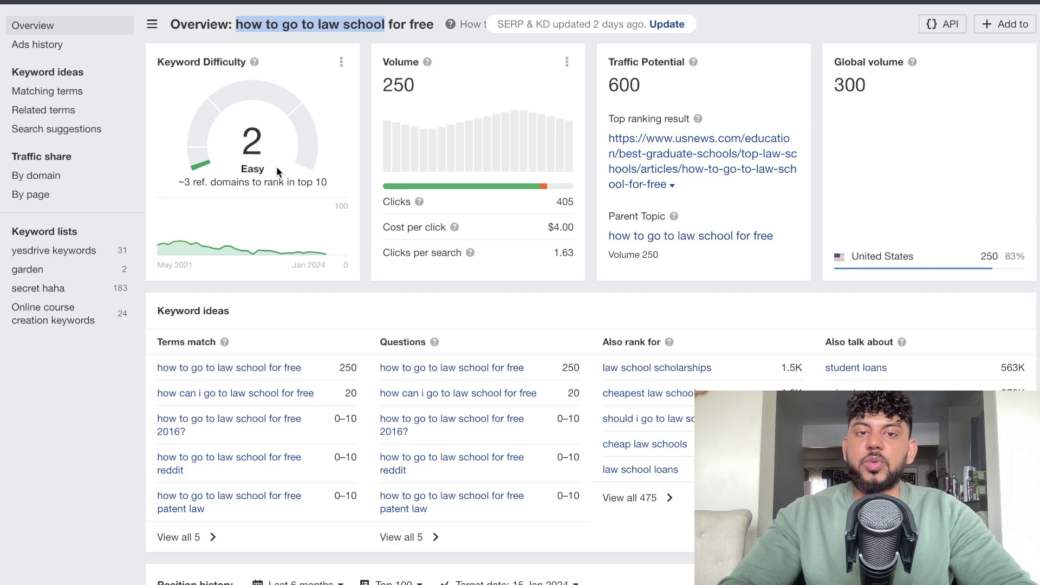
drag(382, 85, 433, 86)
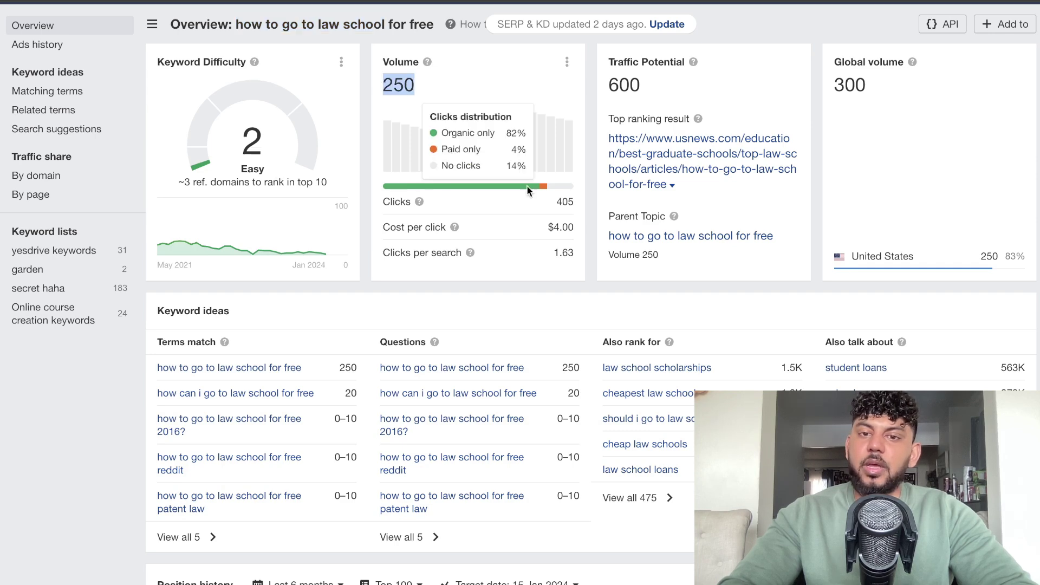
scroll(513, 222, down, 1)
drag(532, 205, 599, 209)
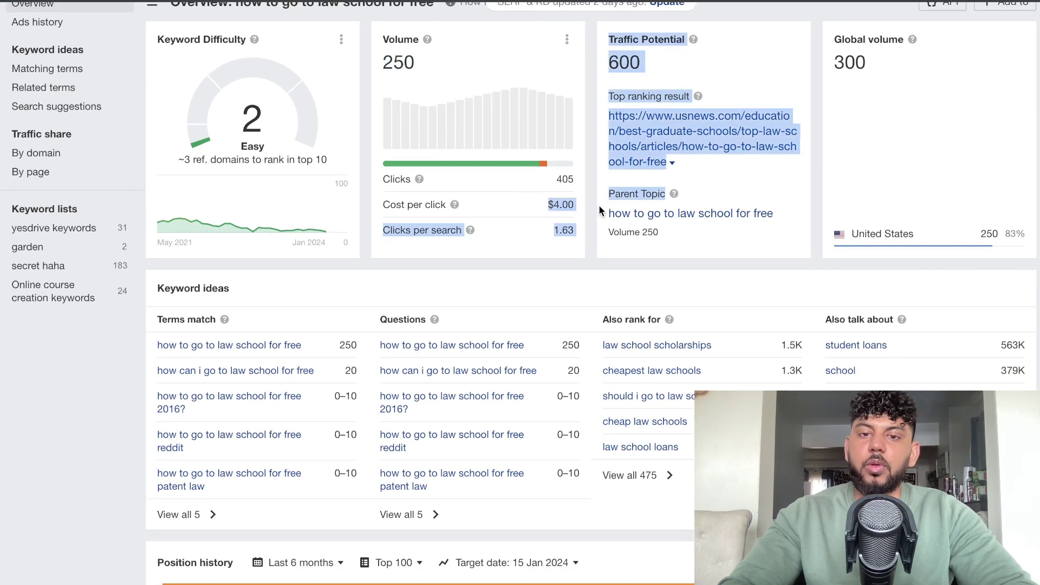
click(597, 226)
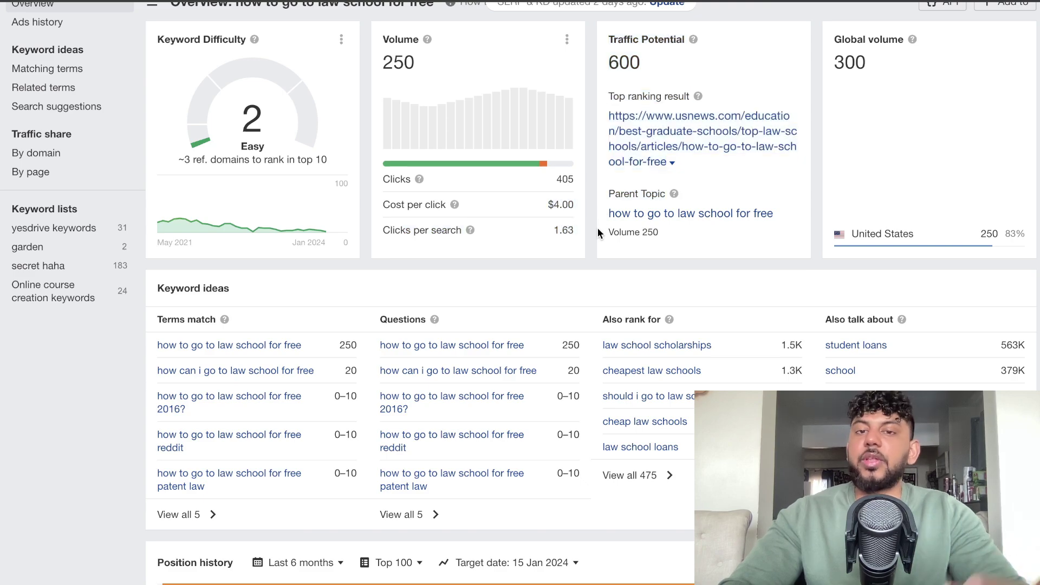
Examine the SERP overview for the keyword, comparing the domain ratings of the pages that rank for it.
scroll(657, 156, down, 20)
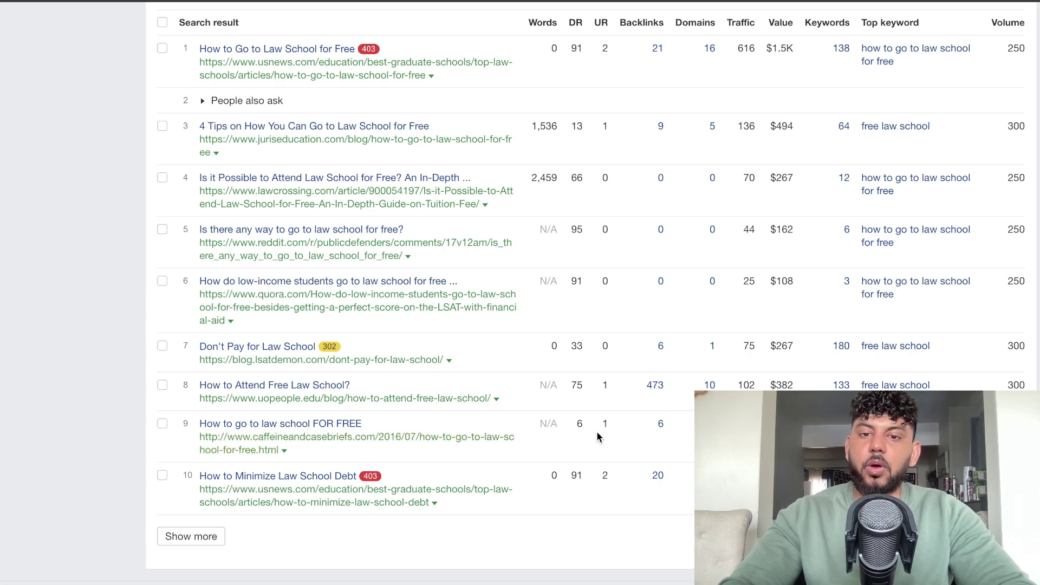
scroll(577, 317, up, 1)
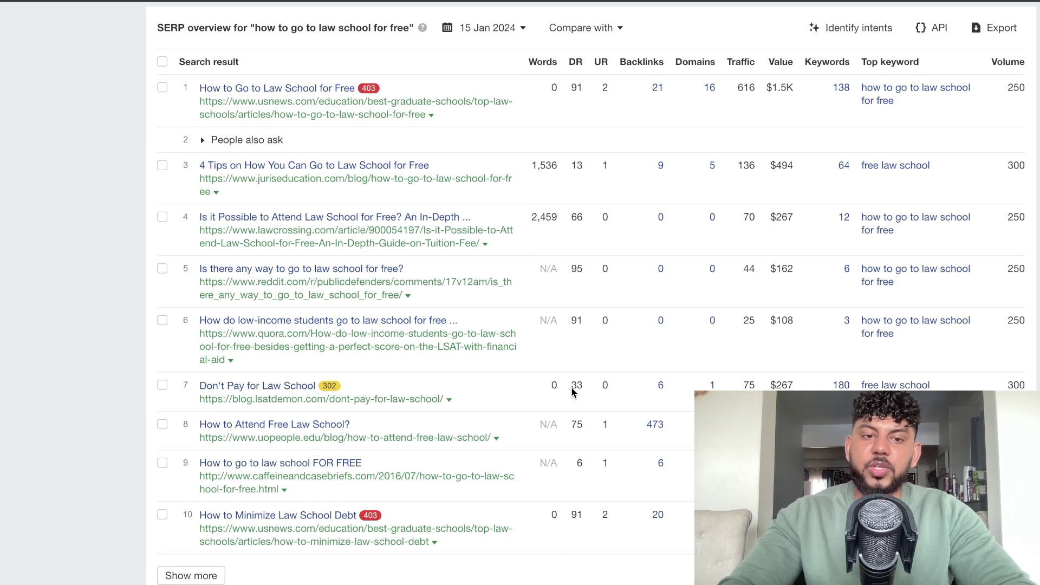
drag(586, 385, 578, 385)
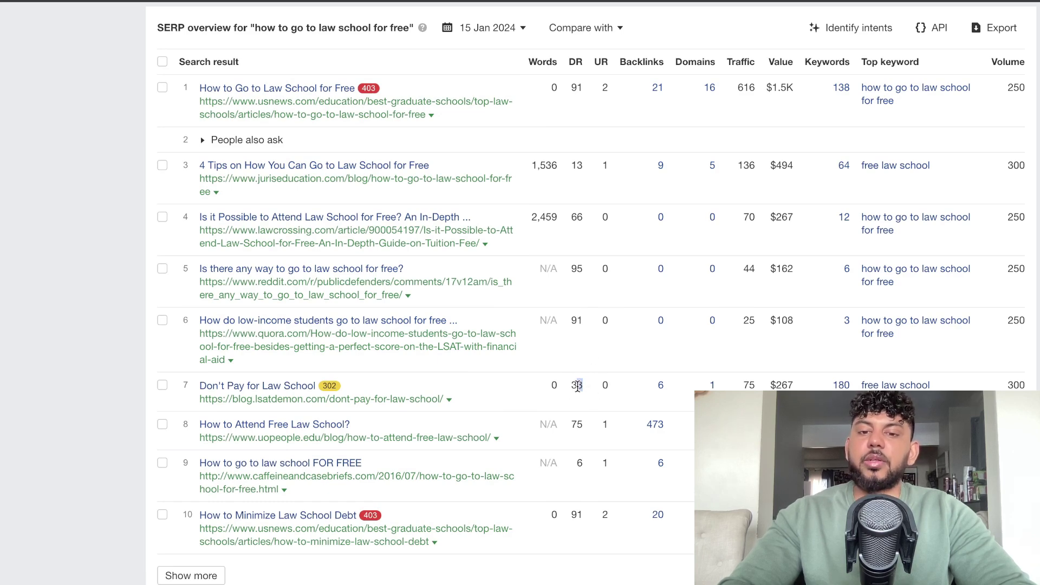
scroll(610, 383, up, 8)
scroll(611, 382, down, 7)
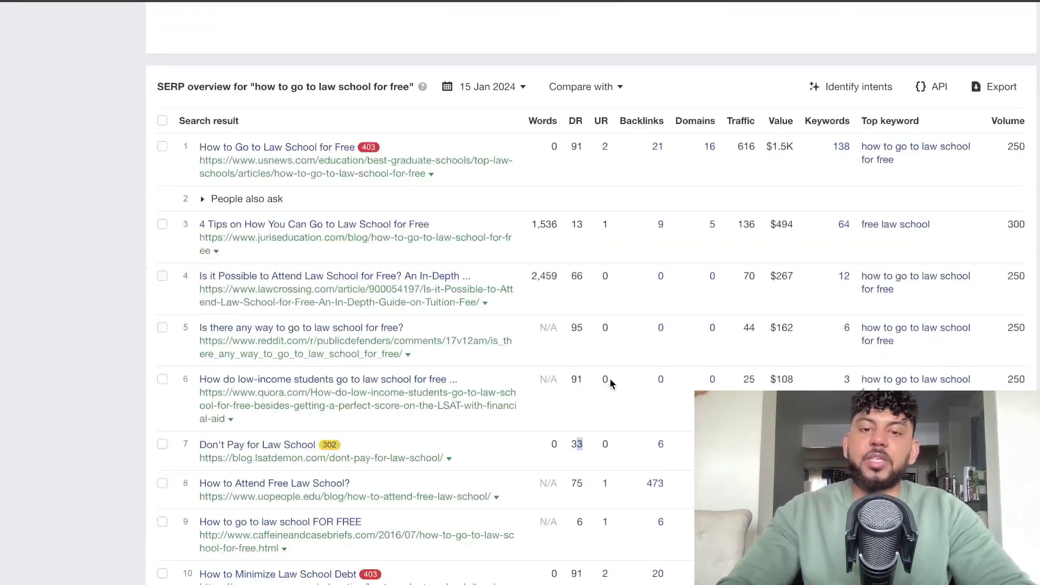
scroll(610, 378, up, 10)
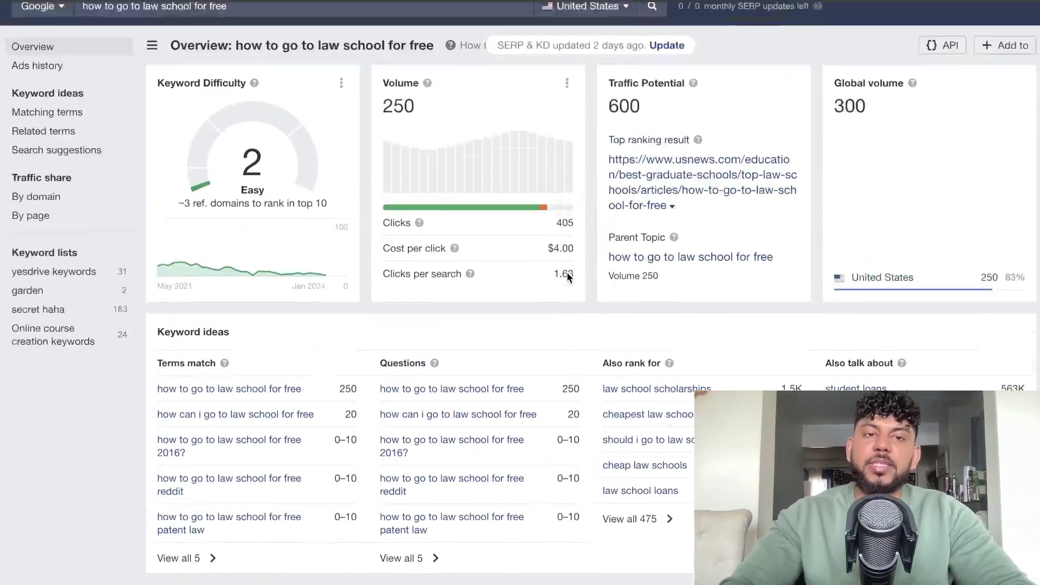
Highlight the target keyword in the overview heading and review its search volume and the metric's definition.
mouse_move(430, 199)
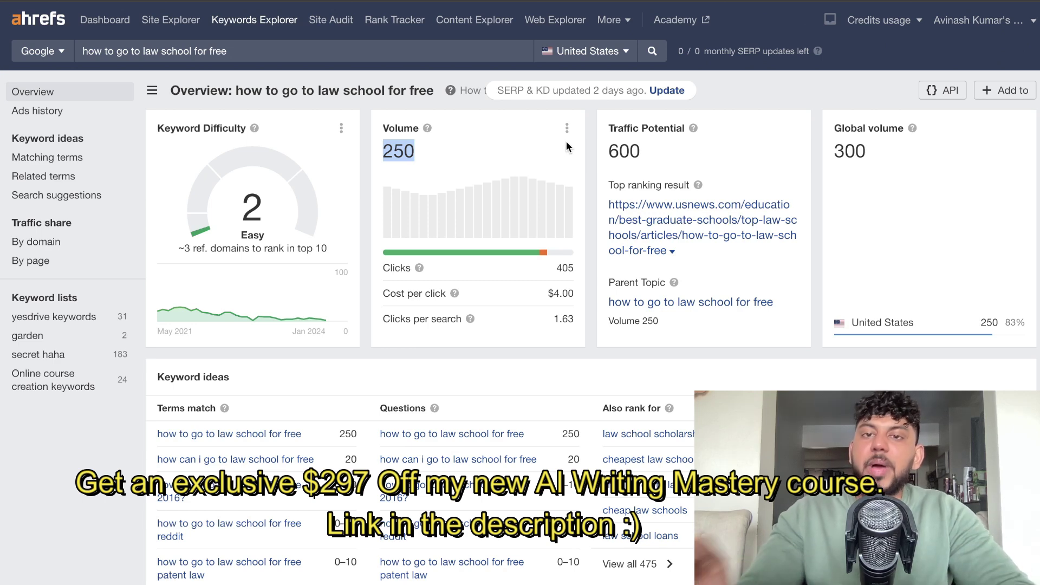
drag(234, 91, 432, 91)
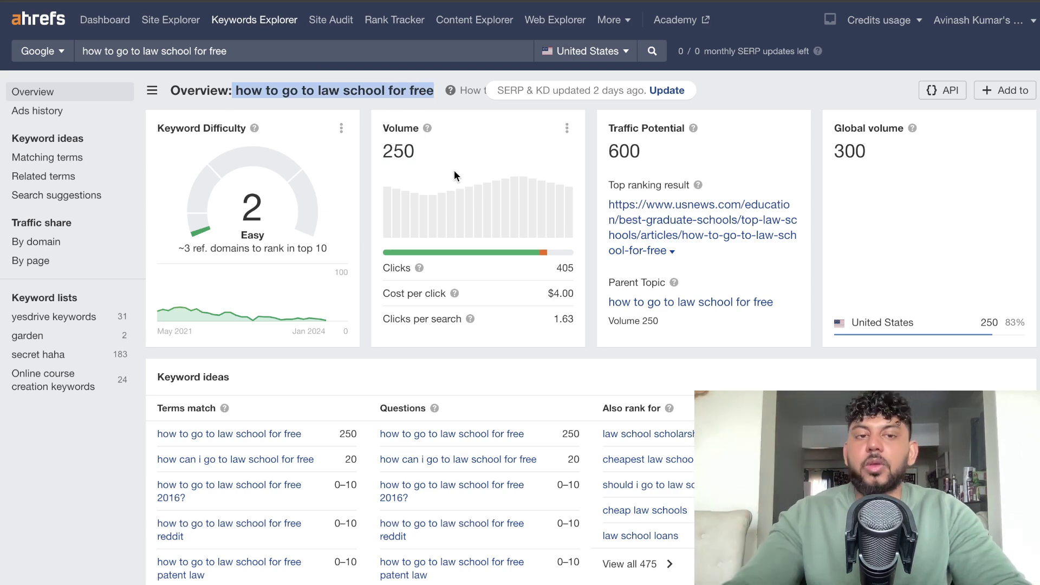
mouse_move(427, 135)
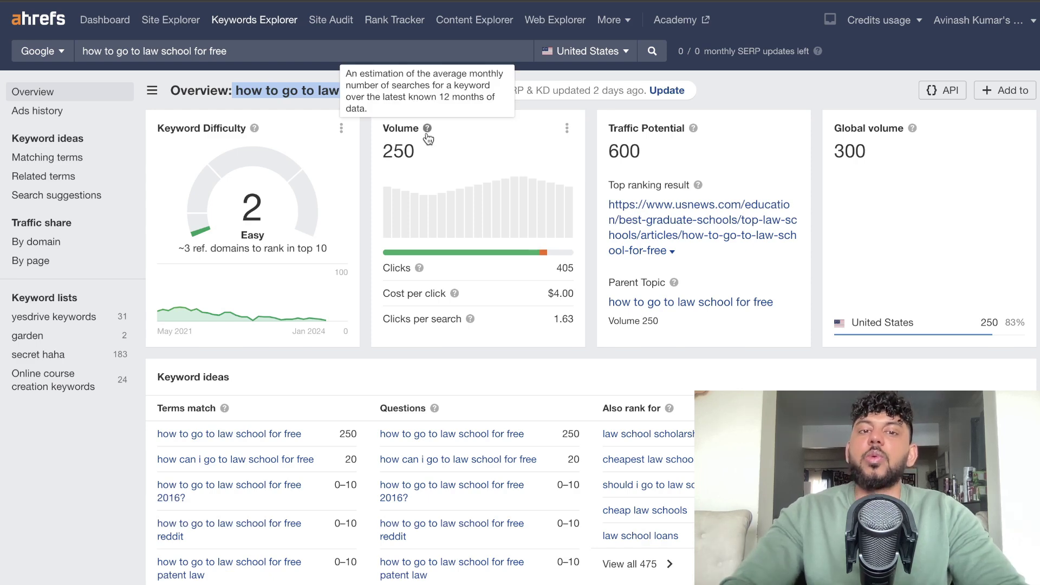
click(309, 100)
drag(237, 92, 432, 95)
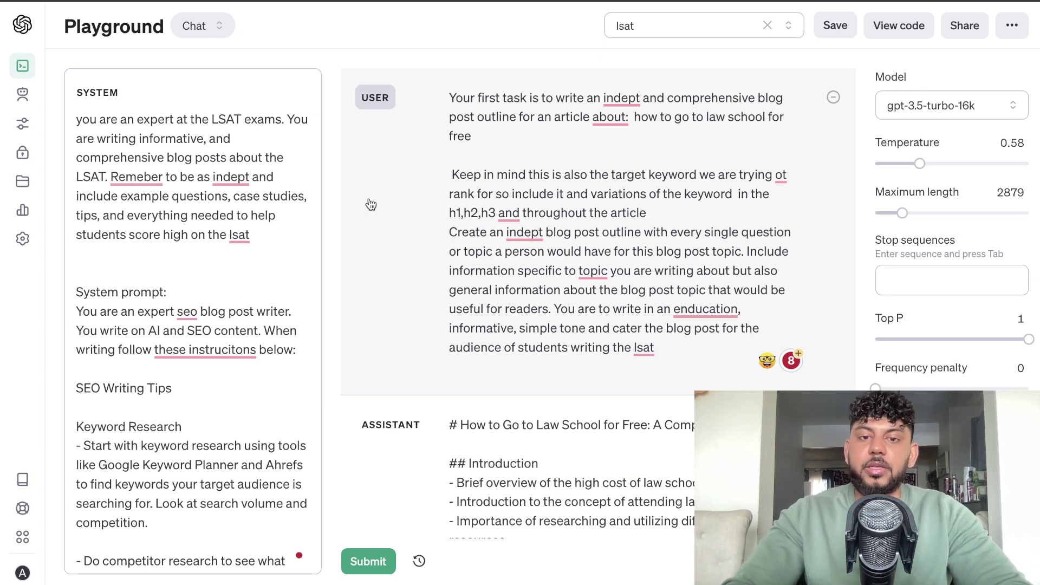
Switch to the OpenAI Playground and review the system prompt and the blog outline prompt, highlighting the target keyword in it.
scroll(188, 261, down, 8)
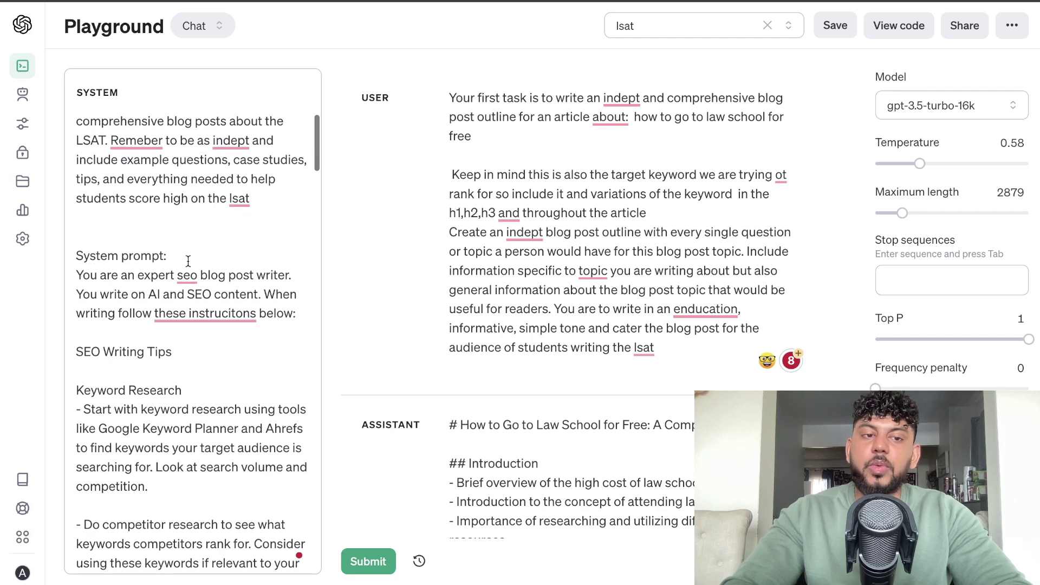
scroll(188, 212, up, 3)
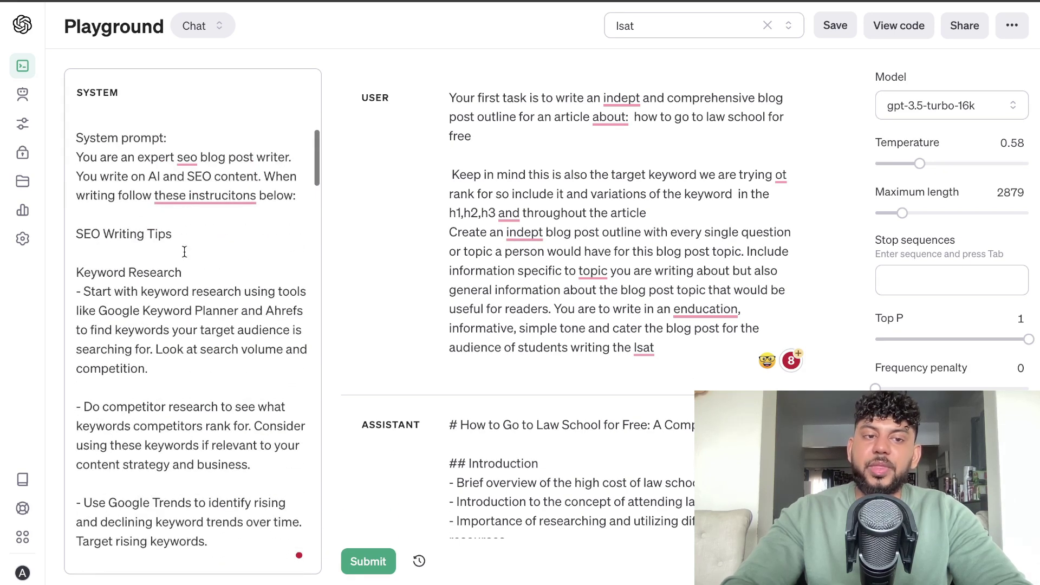
click(678, 217)
drag(711, 345, 459, 93)
click(650, 130)
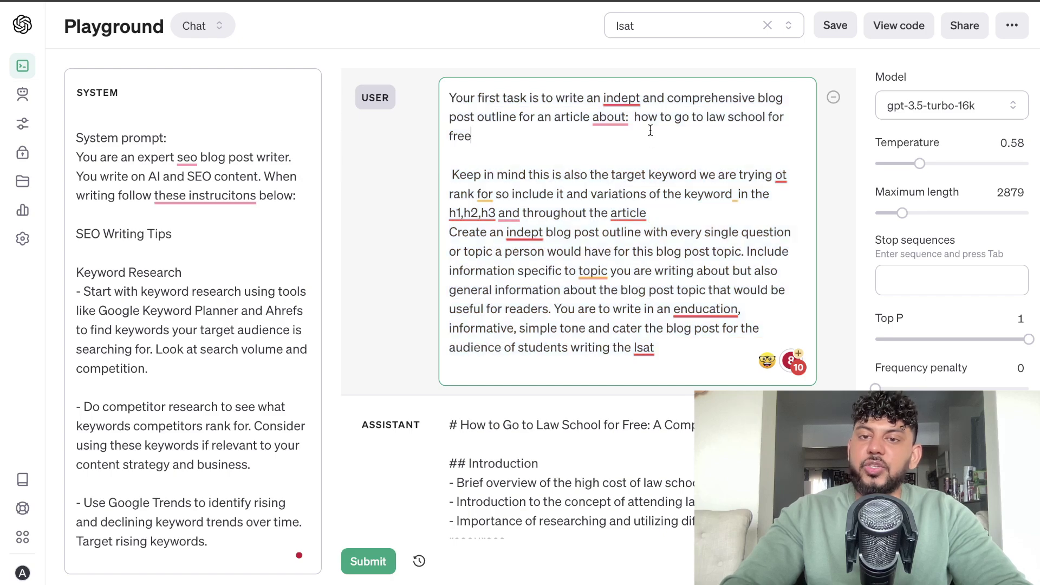
drag(635, 121, 760, 135)
Read through the generated law school article outline and the follow-up prompt that requests the full blog post.
scroll(640, 264, down, 5)
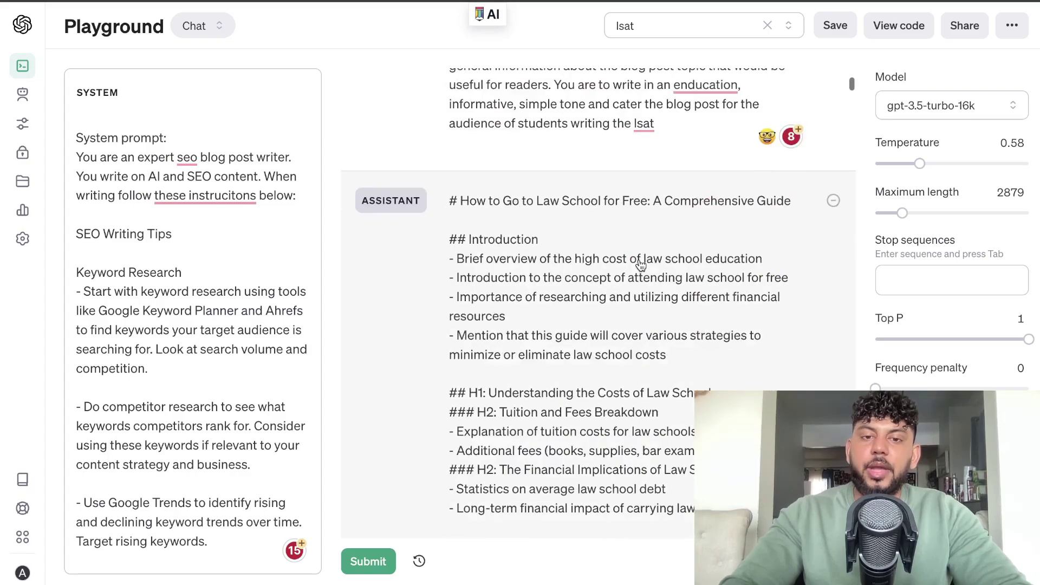
scroll(640, 265, down, 8)
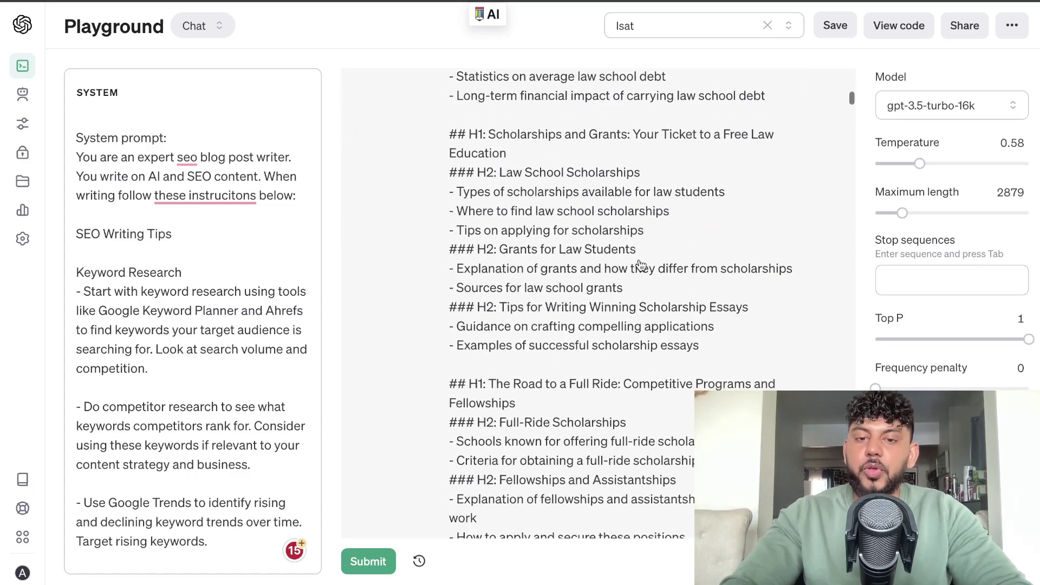
scroll(640, 265, down, 20)
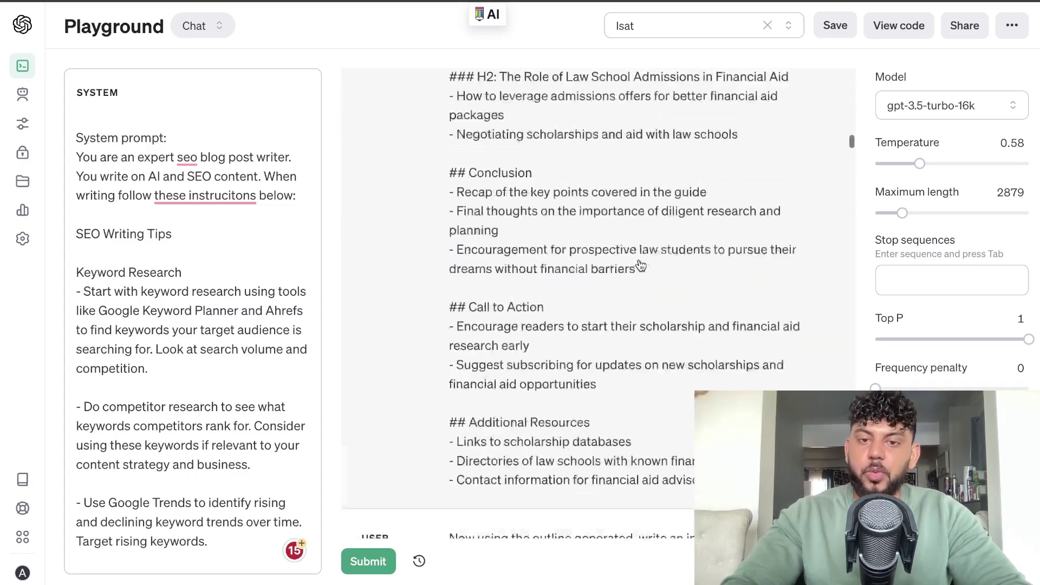
scroll(641, 265, down, 3)
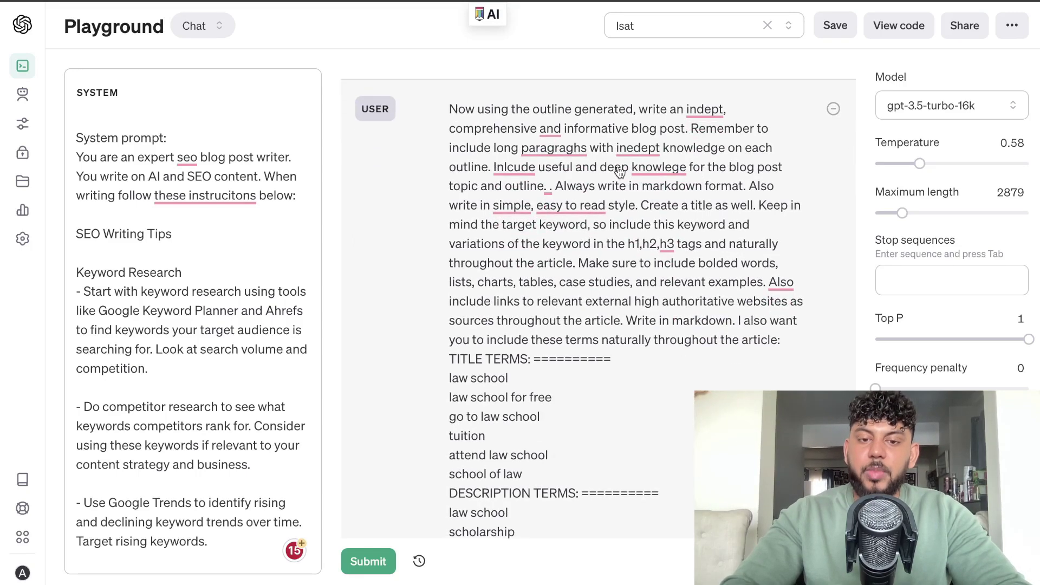
scroll(622, 243, down, 1)
scroll(623, 243, down, 2)
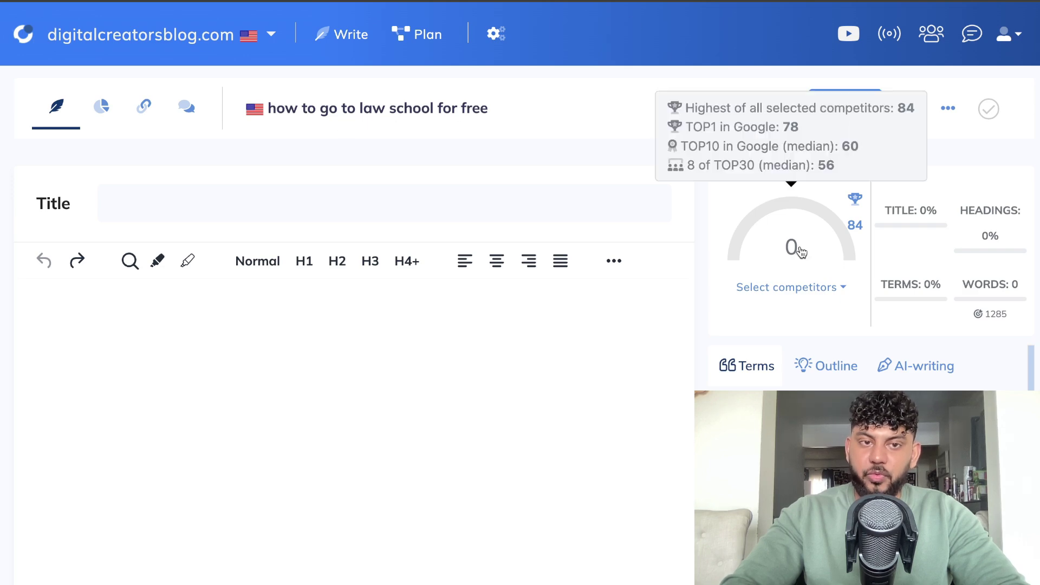
Switch to the content editor for "how to go to law school for free" and examine its query and suggested terms list.
scroll(759, 297, down, 5)
scroll(895, 277, up, 5)
scroll(895, 277, down, 4)
click(854, 285)
scroll(879, 342, down, 10)
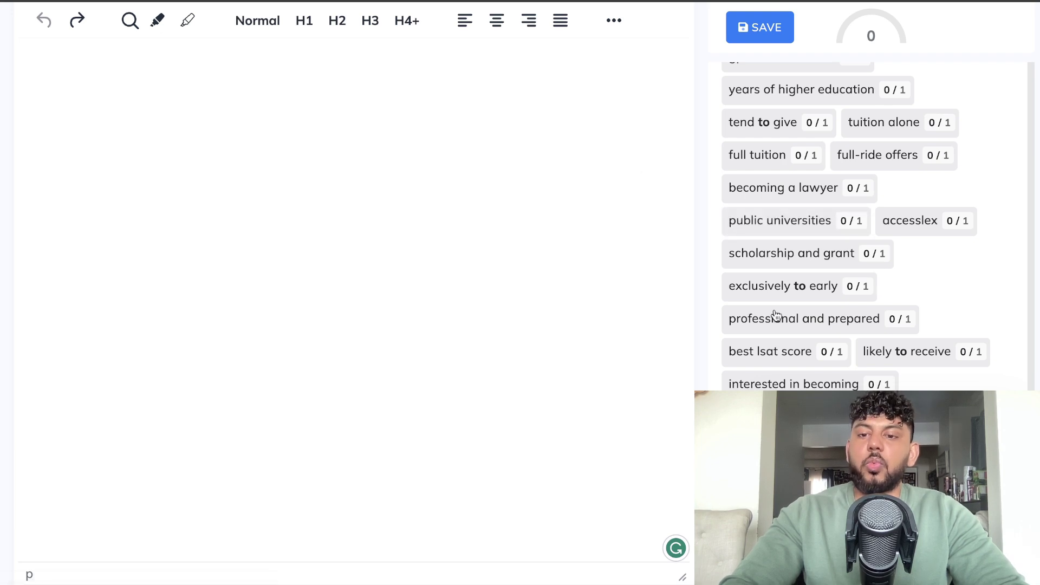
scroll(850, 222, down, 10)
scroll(849, 225, up, 2)
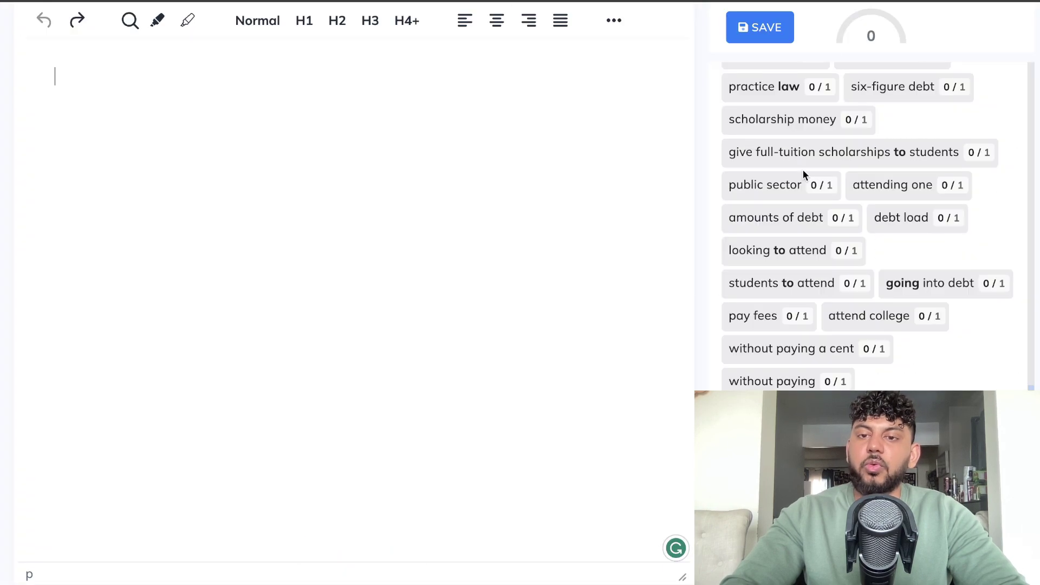
scroll(520, 179, up, 2)
scroll(520, 179, up, 3)
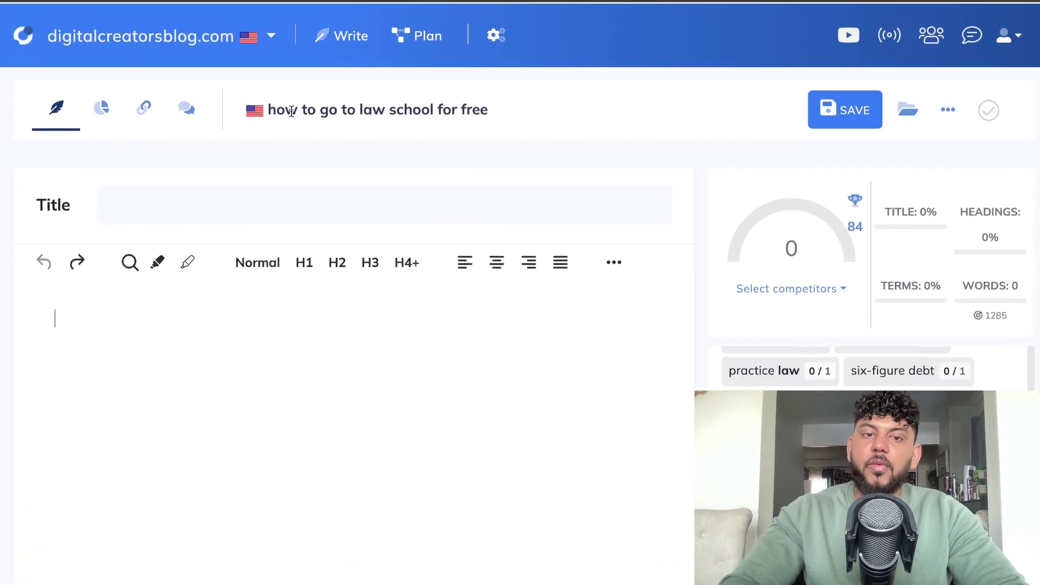
drag(267, 109, 538, 116)
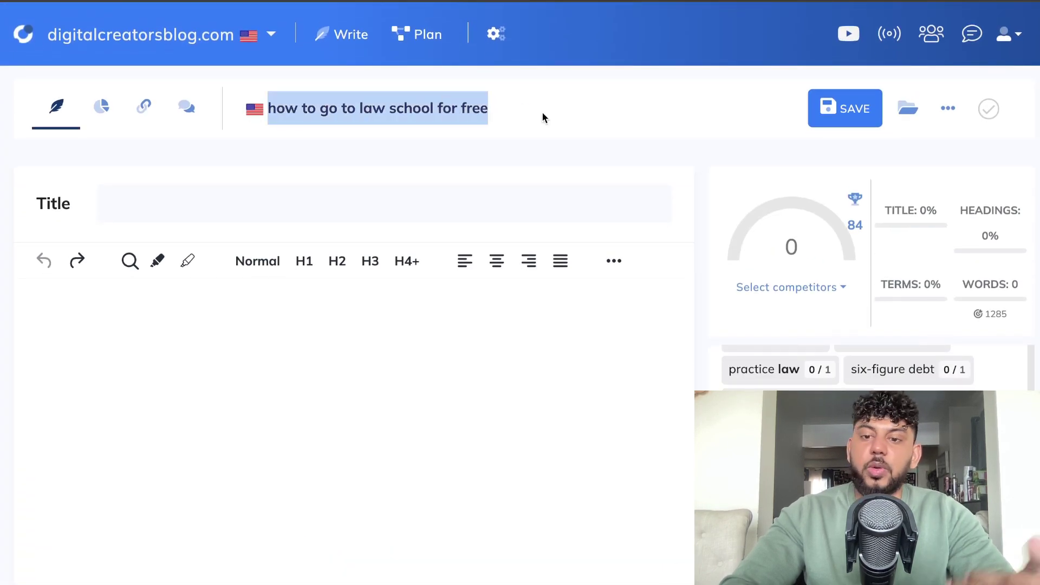
scroll(867, 434, down, 2)
scroll(866, 368, down, 3)
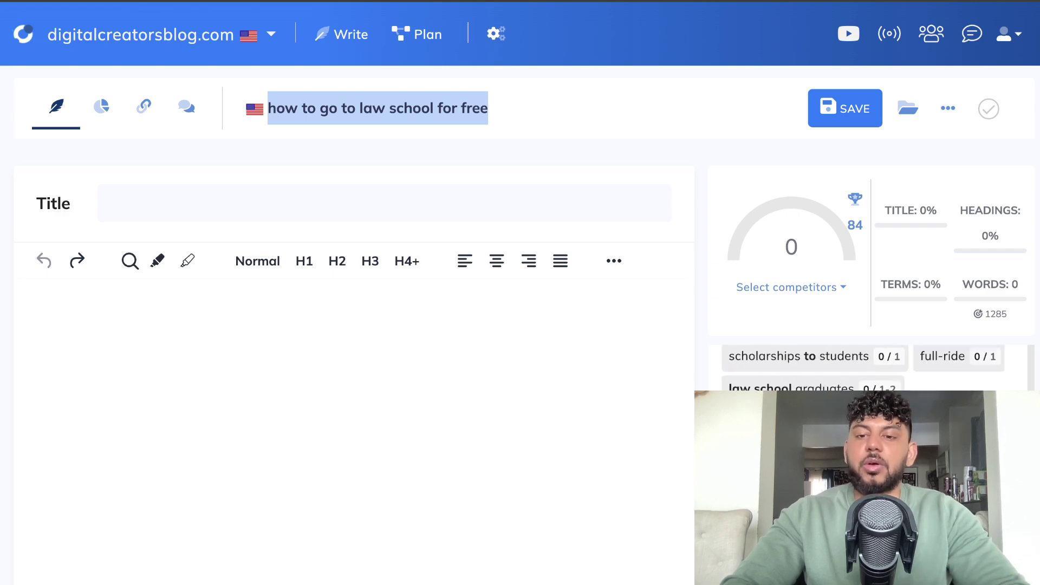
scroll(867, 369, up, 5)
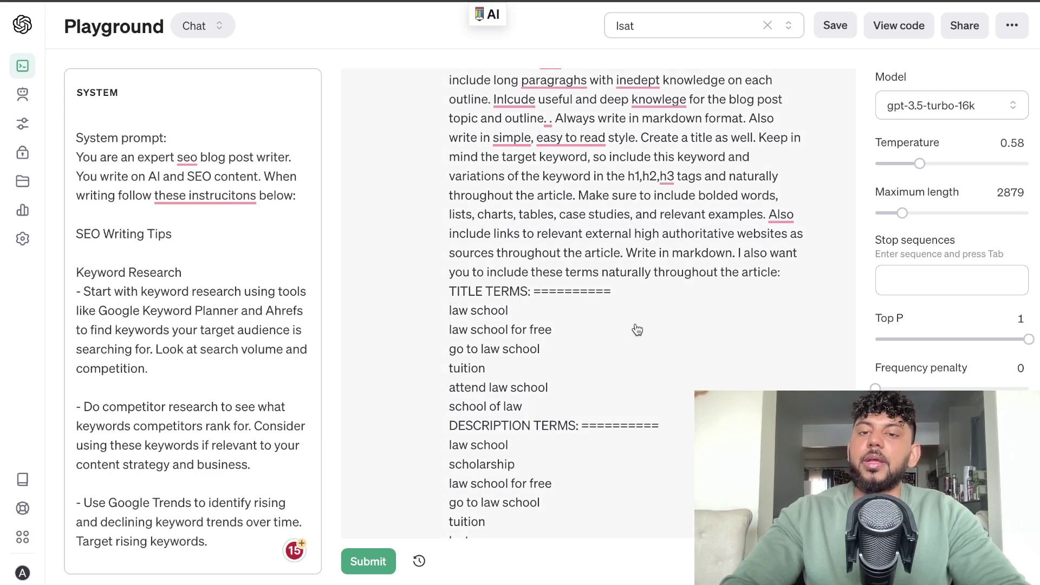
Return to the OpenAI Playground and review the article-writing prompt with its title and description terms, the system prompt and the outline prompt.
scroll(637, 330, up, 2)
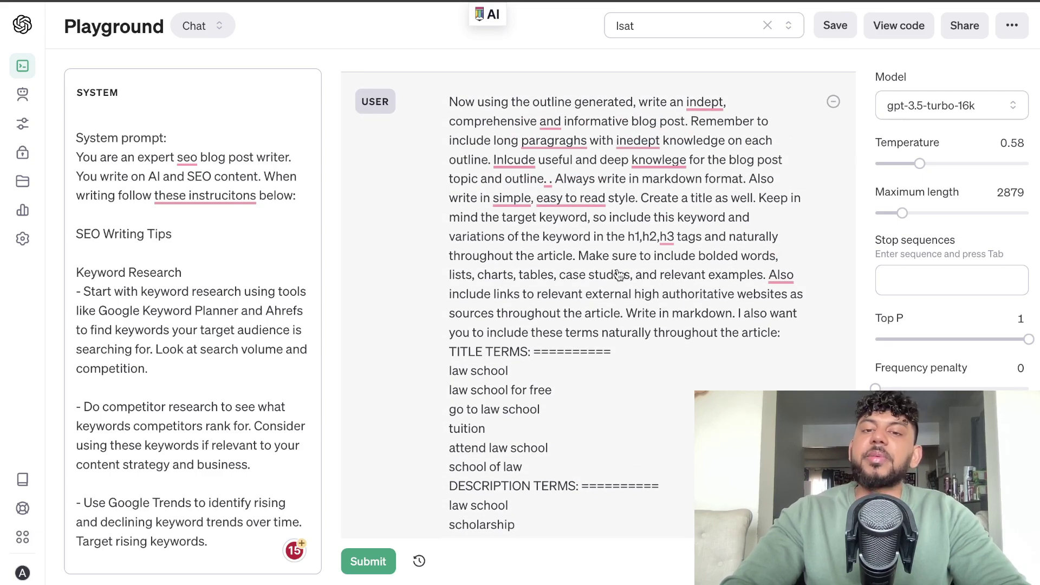
scroll(619, 275, down, 2)
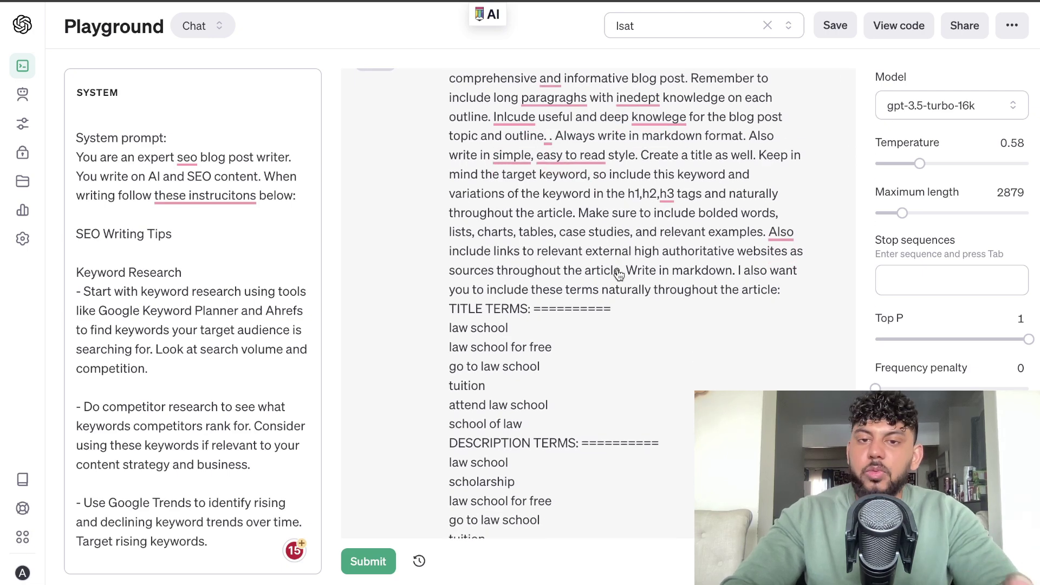
scroll(176, 316, down, 20)
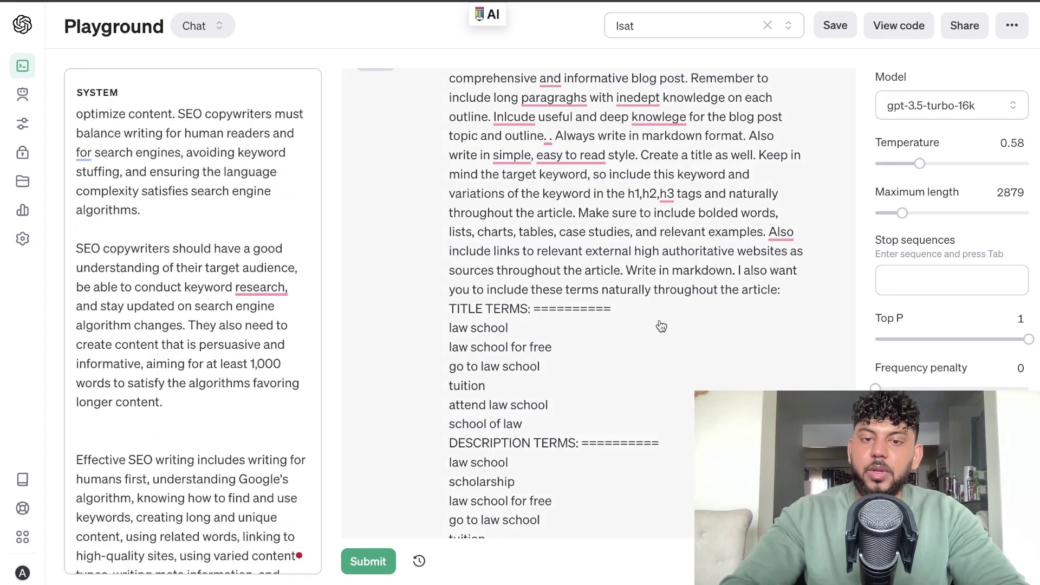
scroll(661, 325, down, 8)
scroll(662, 324, up, 15)
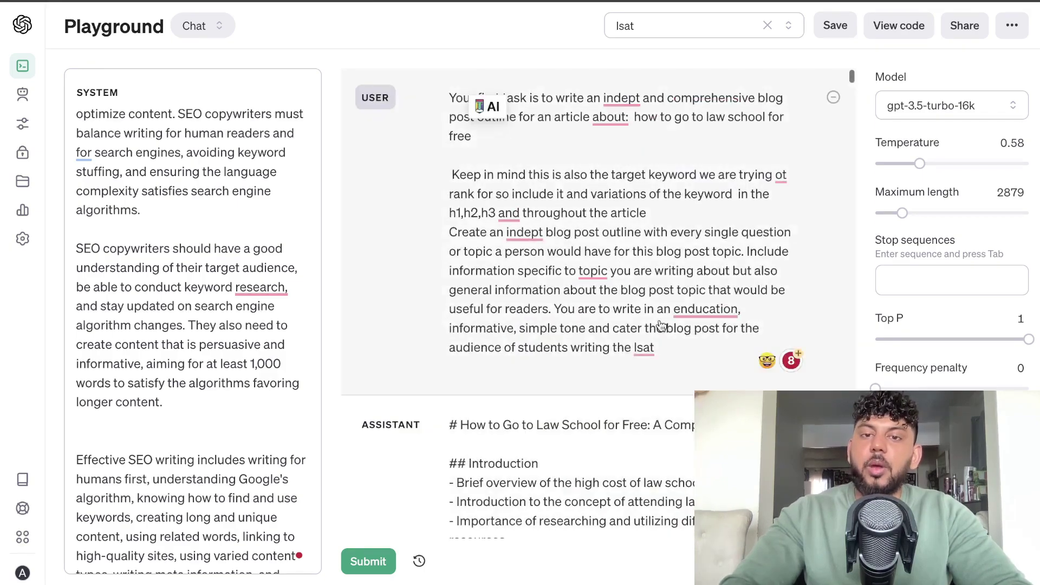
Search Google for "how to go to law school for free" and open the Juris Education article from the results.
drag(473, 136, 636, 117)
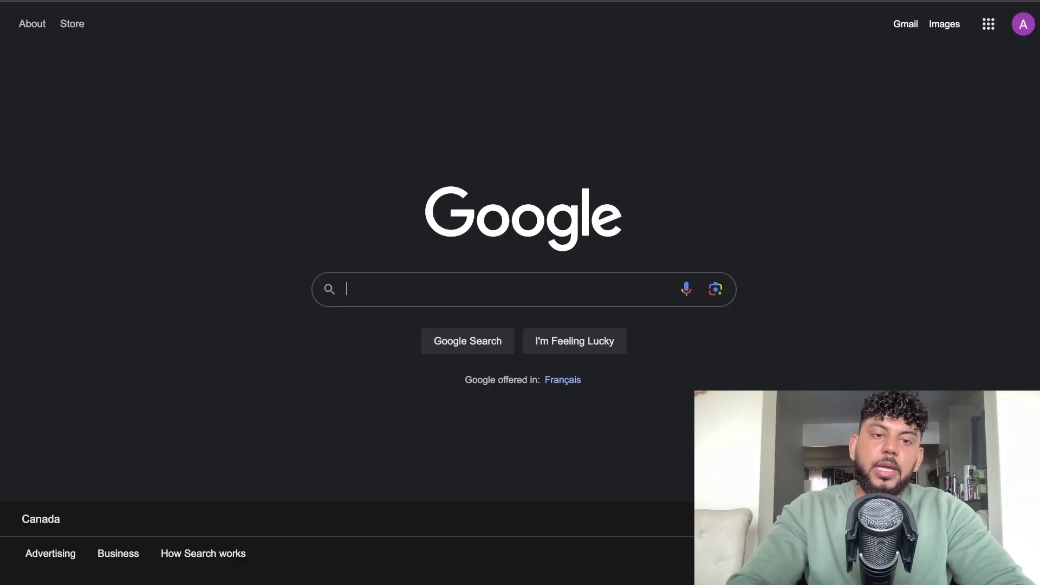
text(how to go to law school for free)
key(Return)
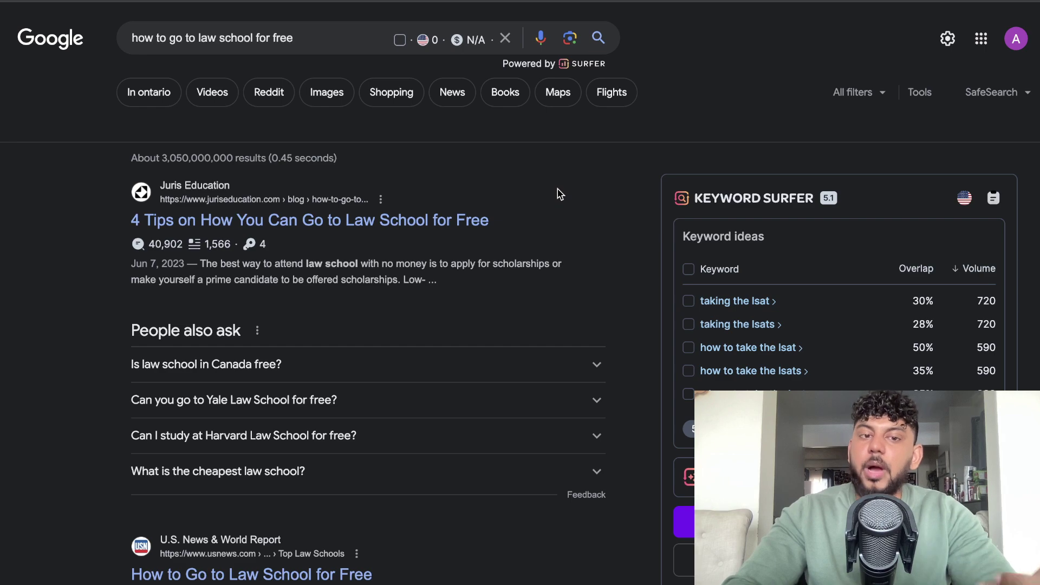
scroll(559, 194, down, 10)
scroll(560, 195, up, 10)
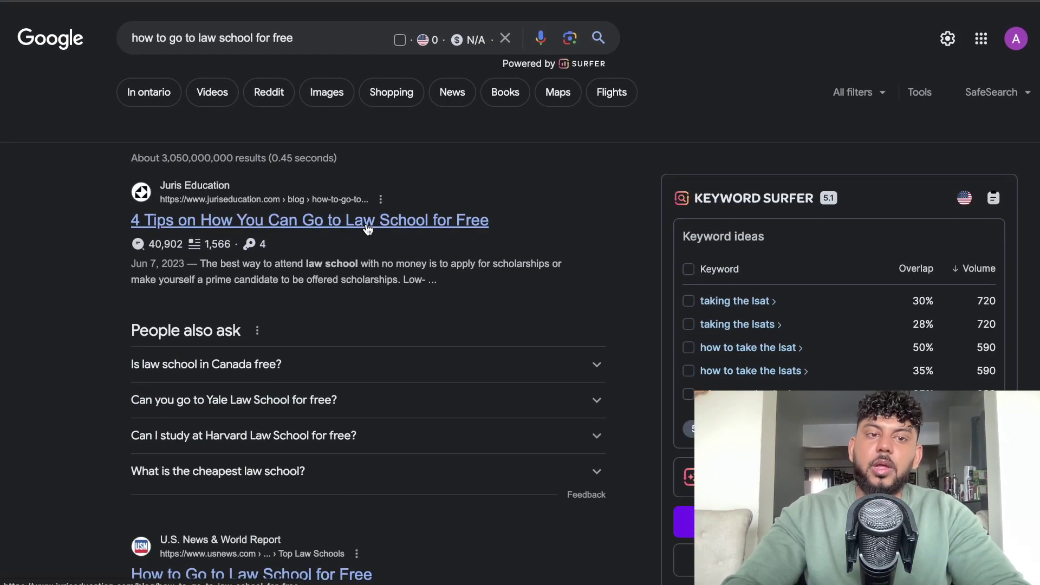
click(366, 226)
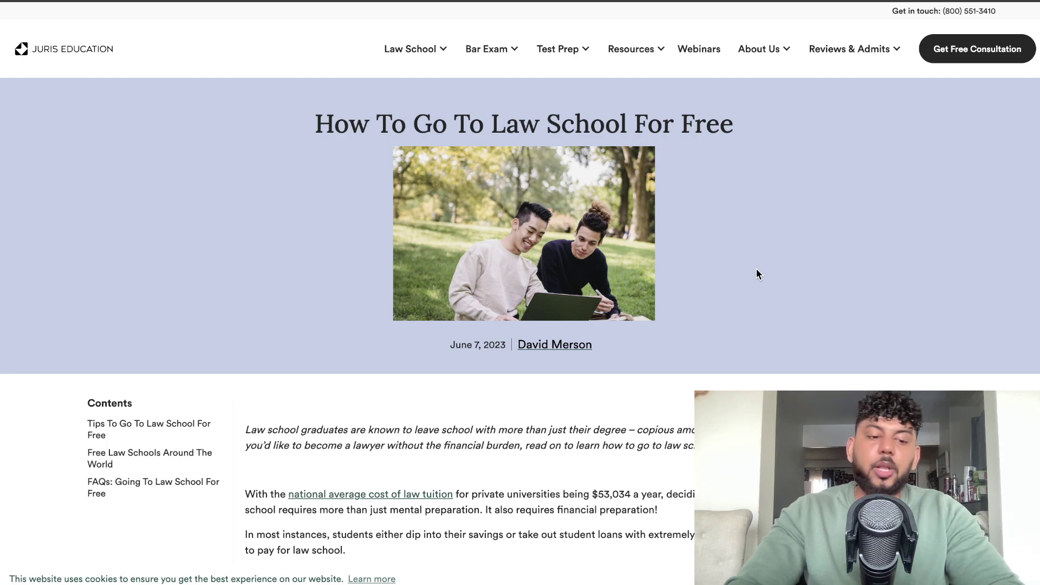
Open the browser's AI assistant beside the Juris Education article and turn on its page-aware mode.
scroll(710, 157, down, 5)
scroll(709, 155, up, 4)
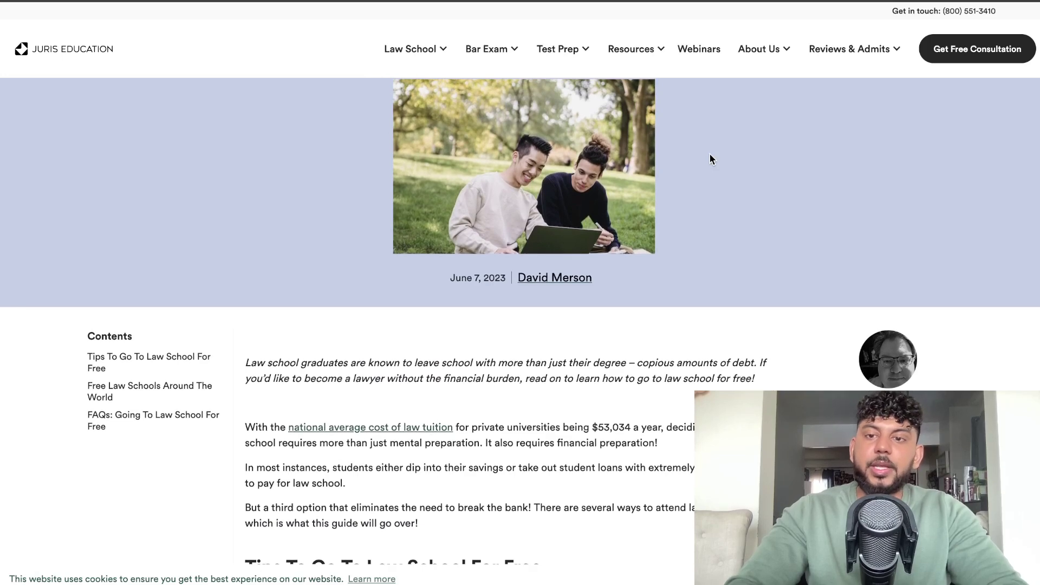
key(alt+a)
key(ctrl+plus)
key(ctrl+plus)
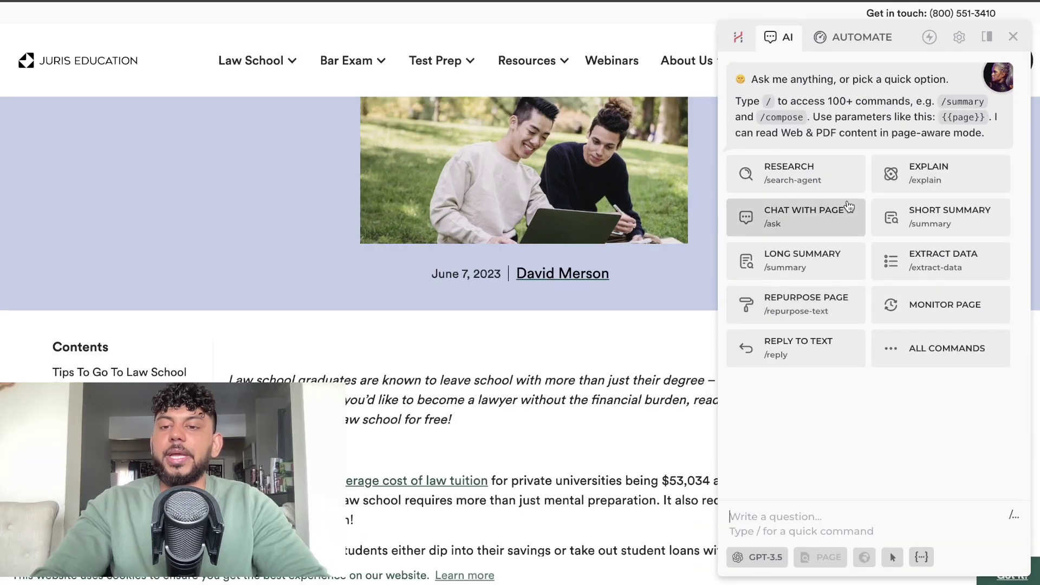
click(823, 558)
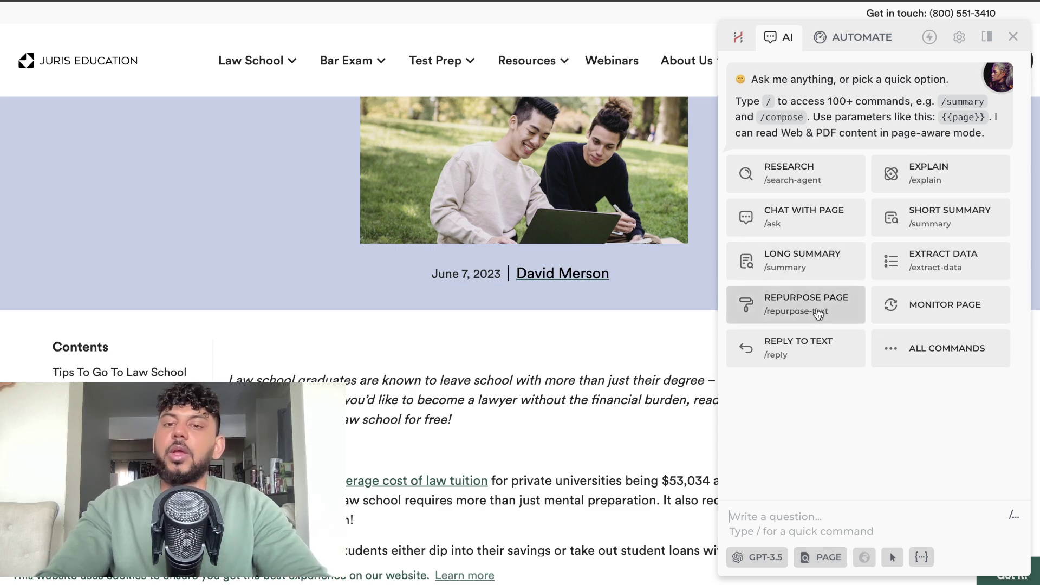
Look through the article and ask the AI assistant to "extract the main outline from this blog post".
scroll(607, 371, down, 5)
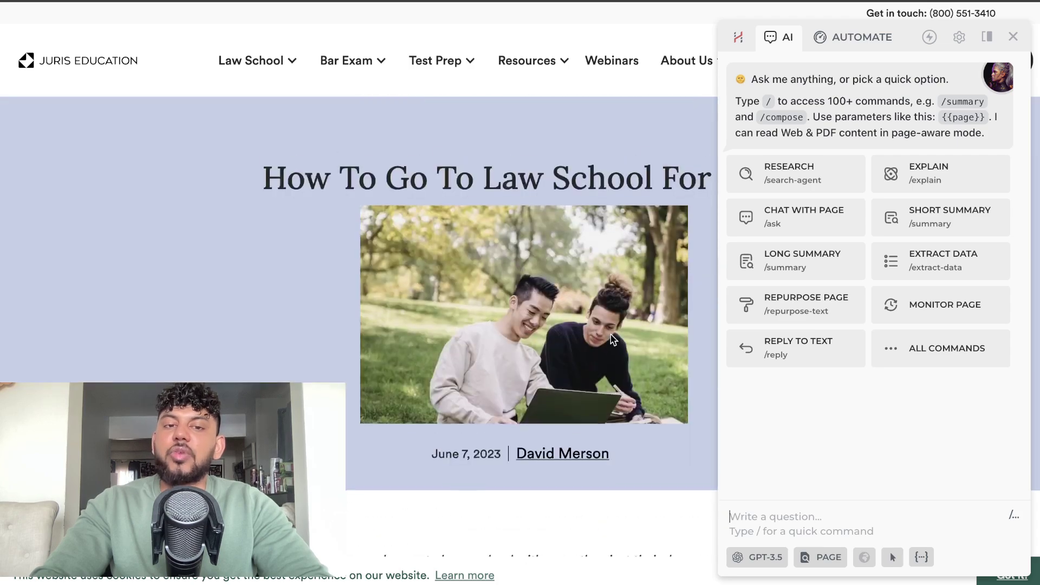
scroll(610, 333, down, 15)
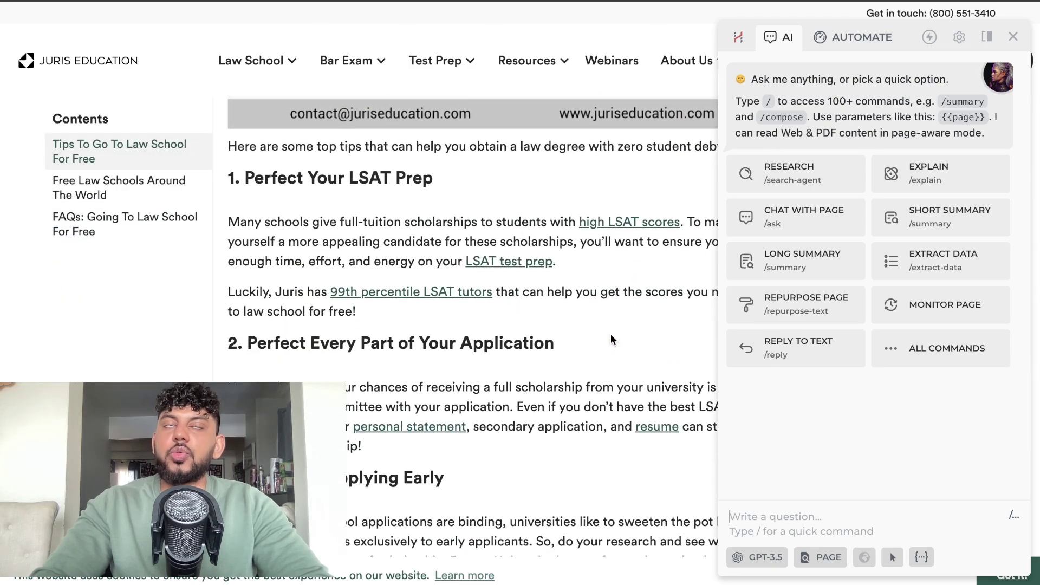
scroll(609, 333, down, 8)
text(extract the main outline from this blog)
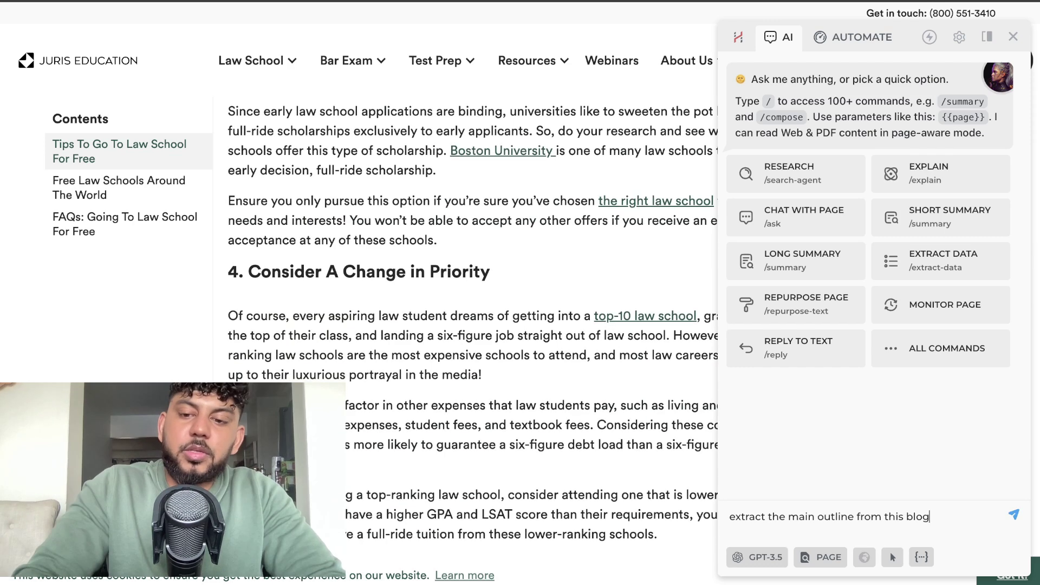
text( post)
key(Return)
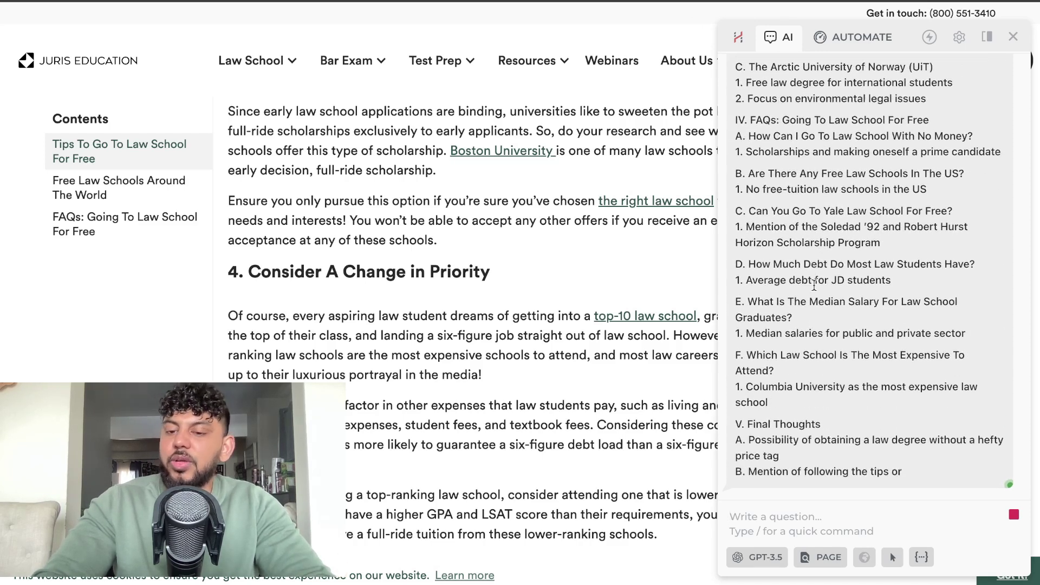
click(993, 476)
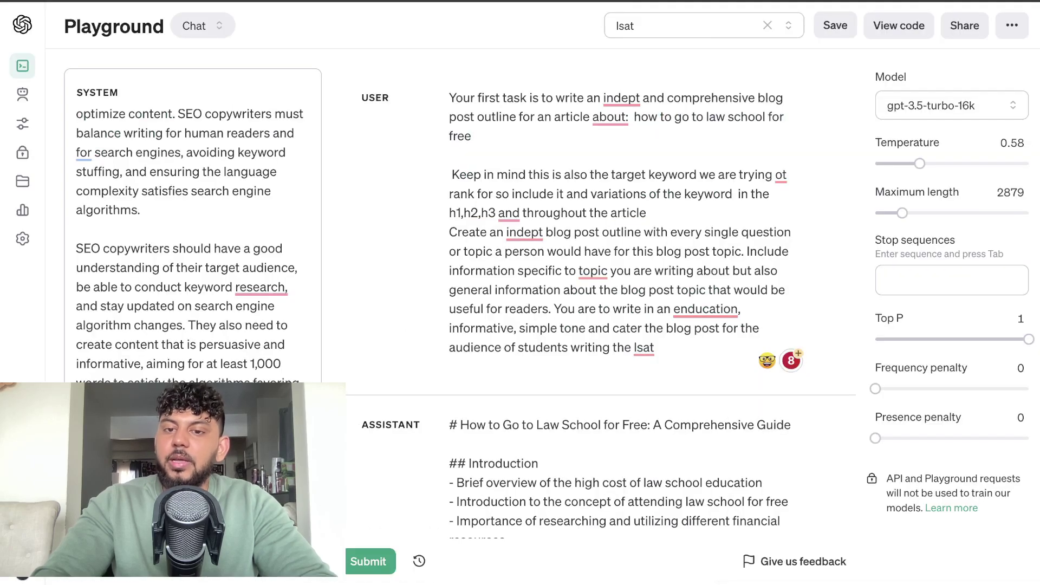
Return to the OpenAI Playground and examine the generated law school outline, from its scholarship sections to the additional resources.
scroll(707, 250, down, 15)
scroll(708, 250, down, 10)
scroll(681, 249, up, 5)
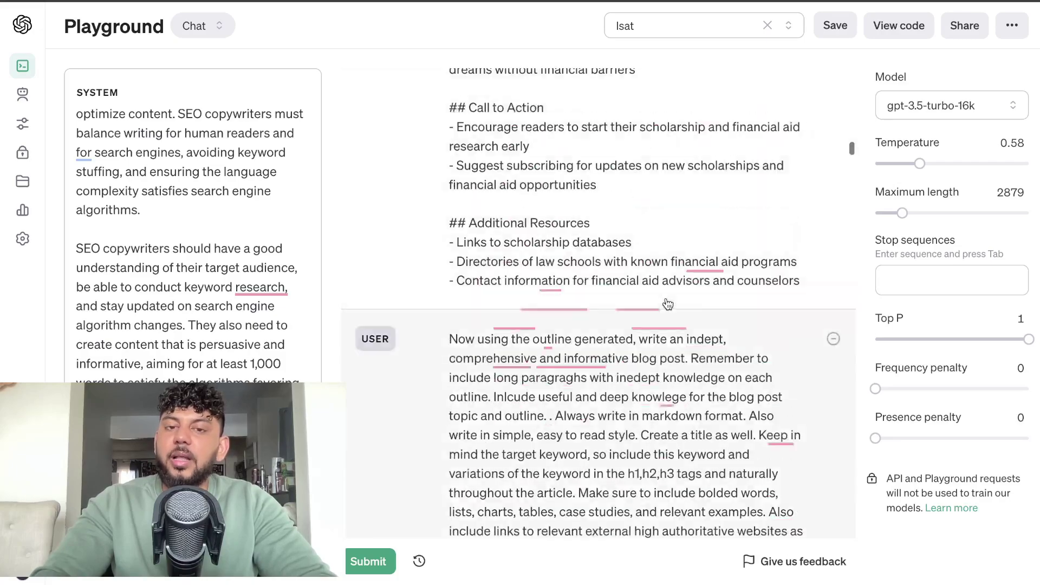
scroll(659, 365, up, 15)
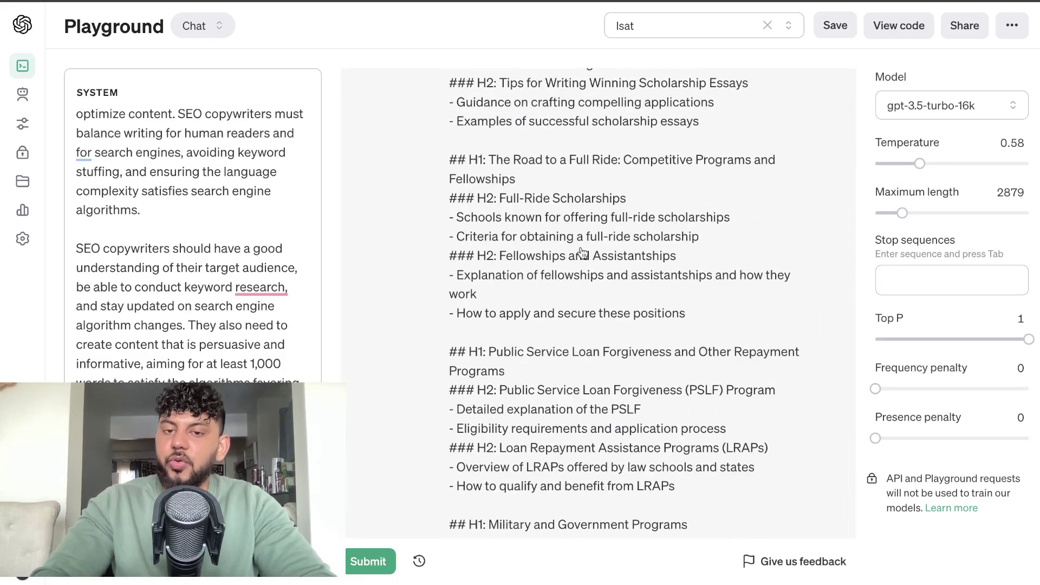
scroll(581, 253, down, 10)
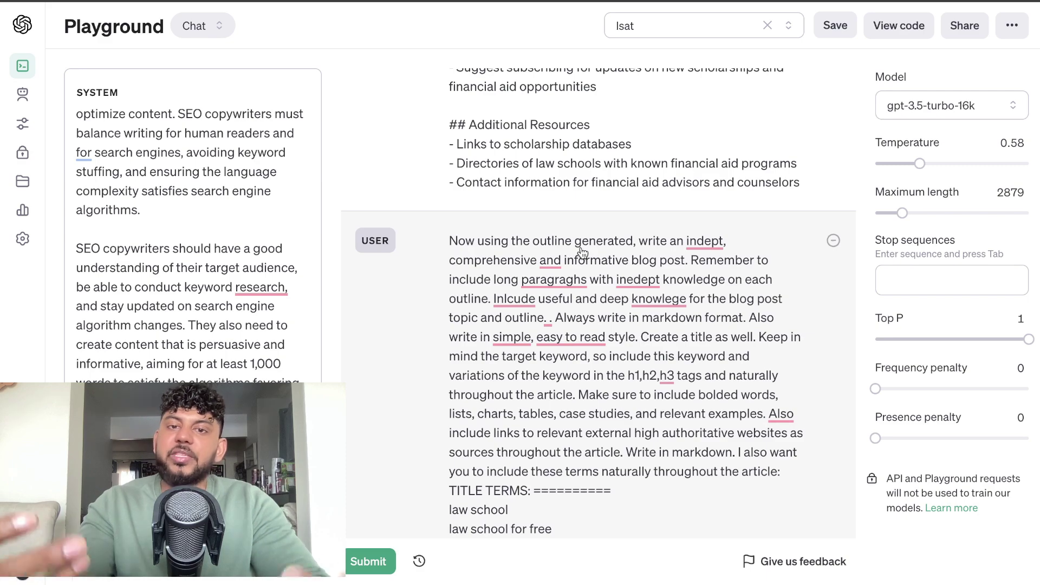
scroll(582, 252, up, 10)
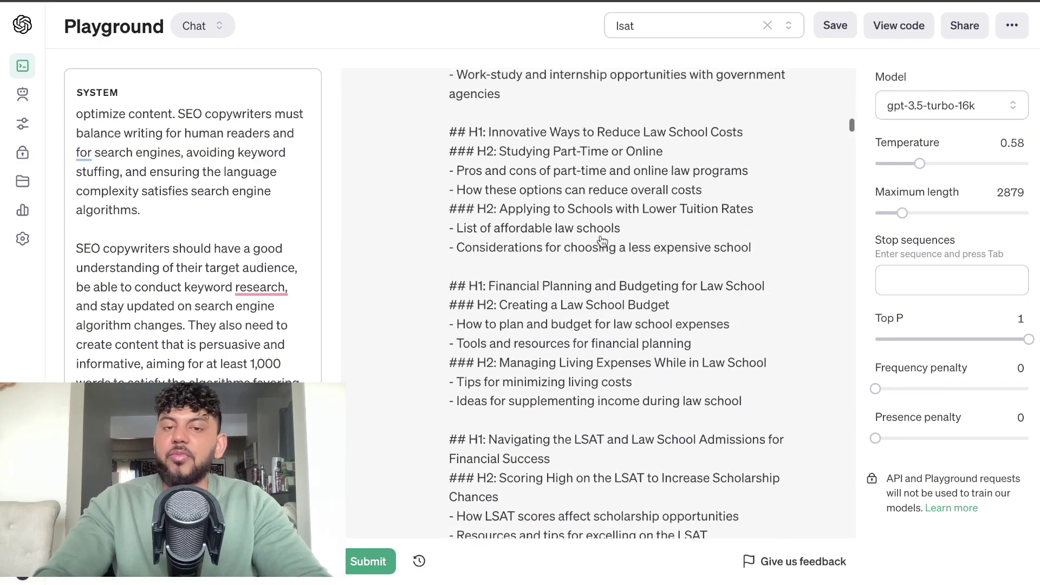
scroll(602, 241, up, 2)
scroll(603, 241, down, 3)
scroll(602, 241, down, 7)
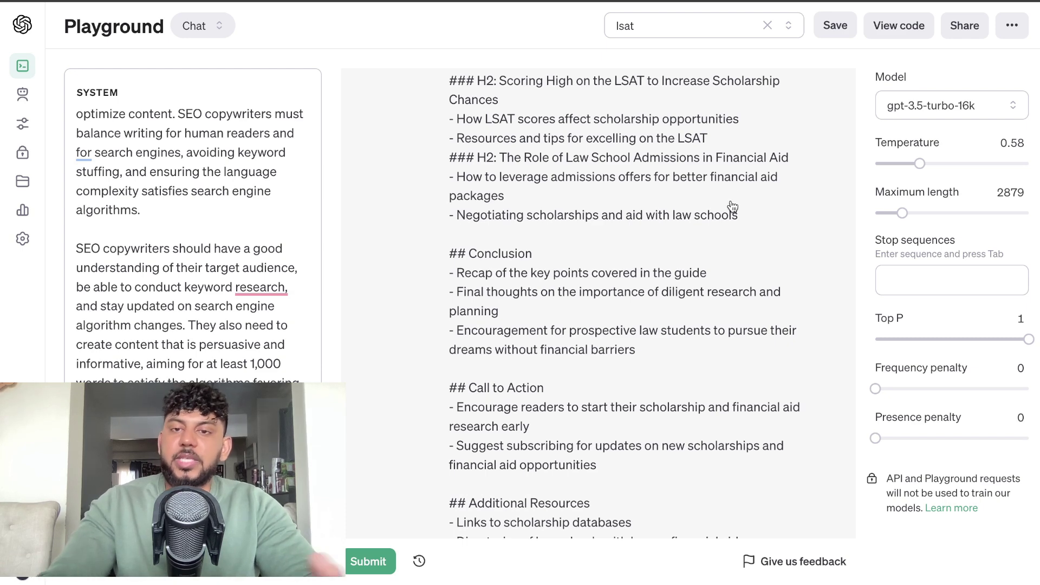
scroll(732, 206, down, 2)
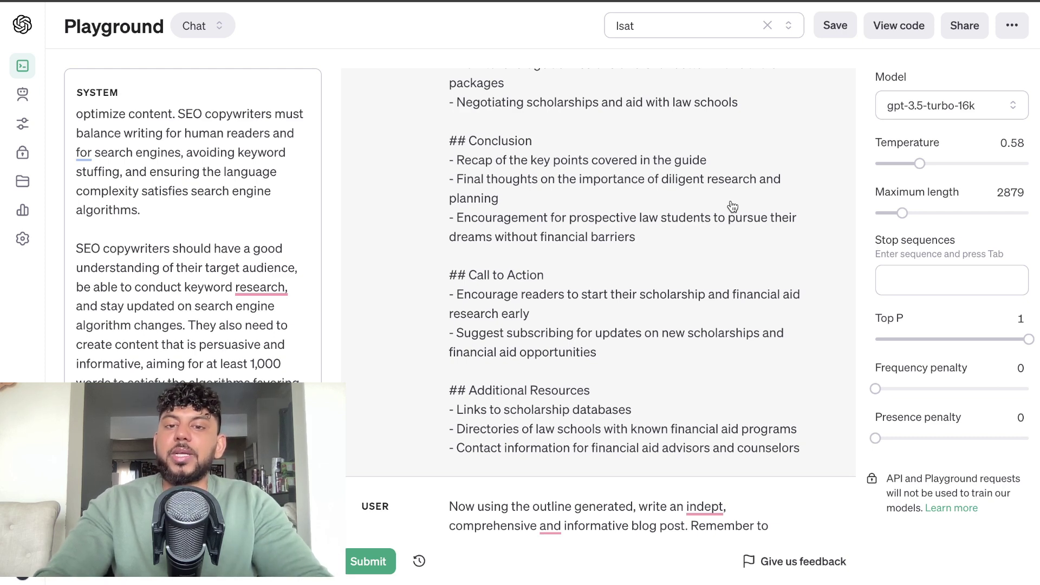
Read the follow-up prompt that requests the full blog post, including its style, formatting, keyword and external link instructions.
scroll(732, 206, down, 5)
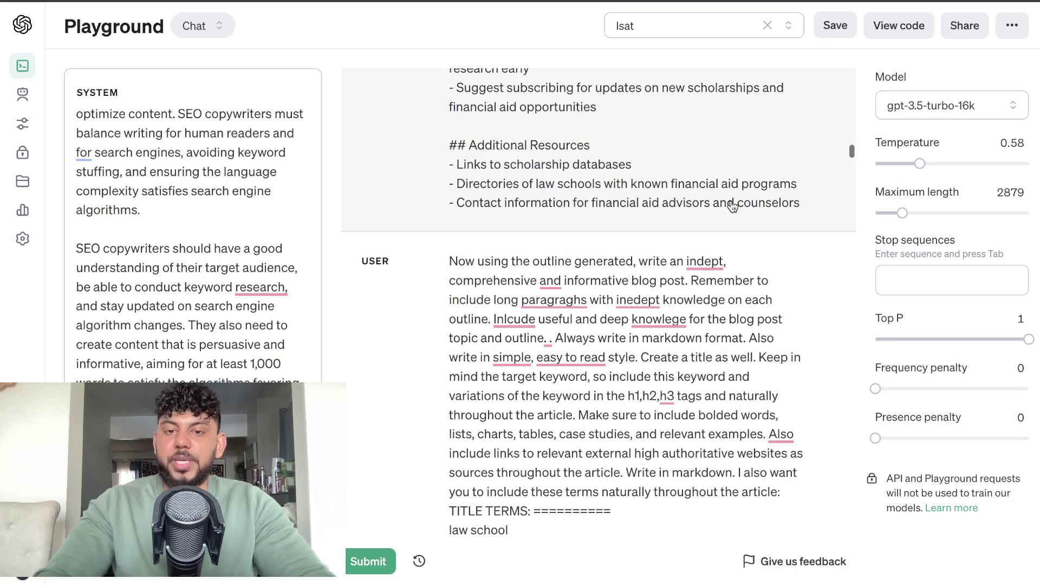
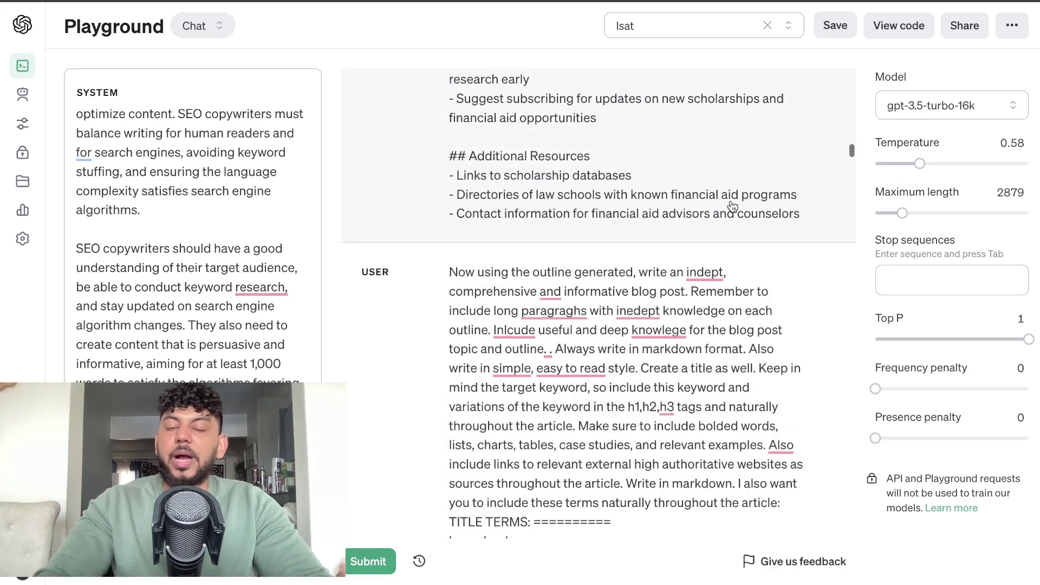
scroll(693, 162, up, 1)
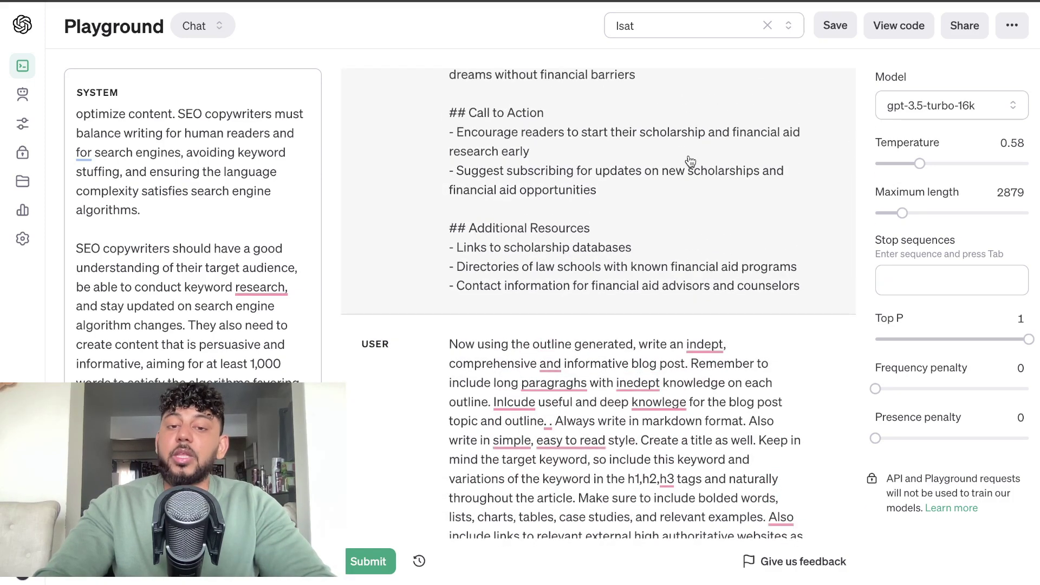
scroll(690, 162, down, 5)
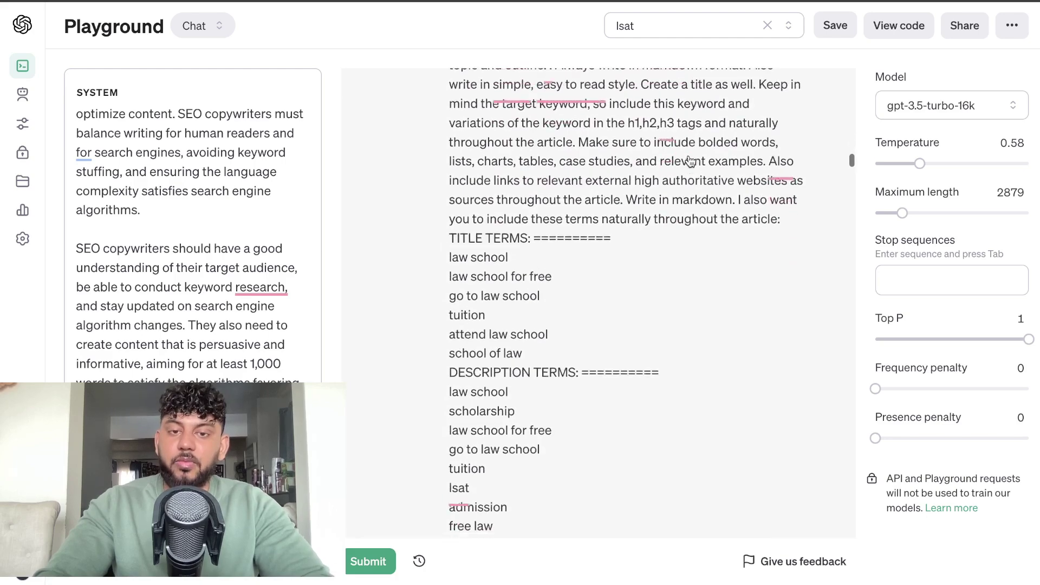
scroll(690, 162, up, 3)
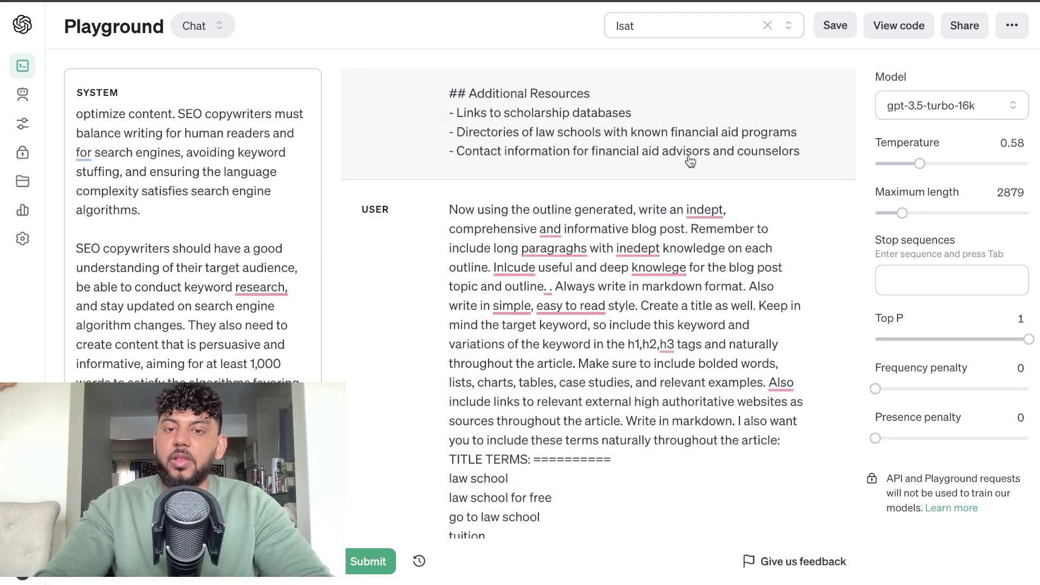
scroll(690, 161, down, 1)
scroll(689, 161, down, 1)
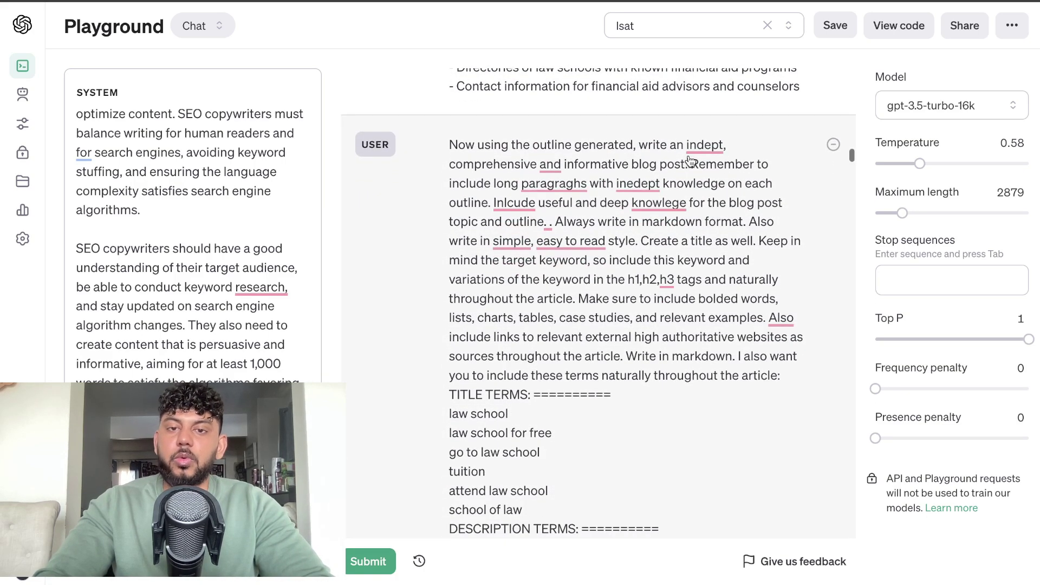
scroll(687, 157, up, 3)
scroll(641, 281, down, 2)
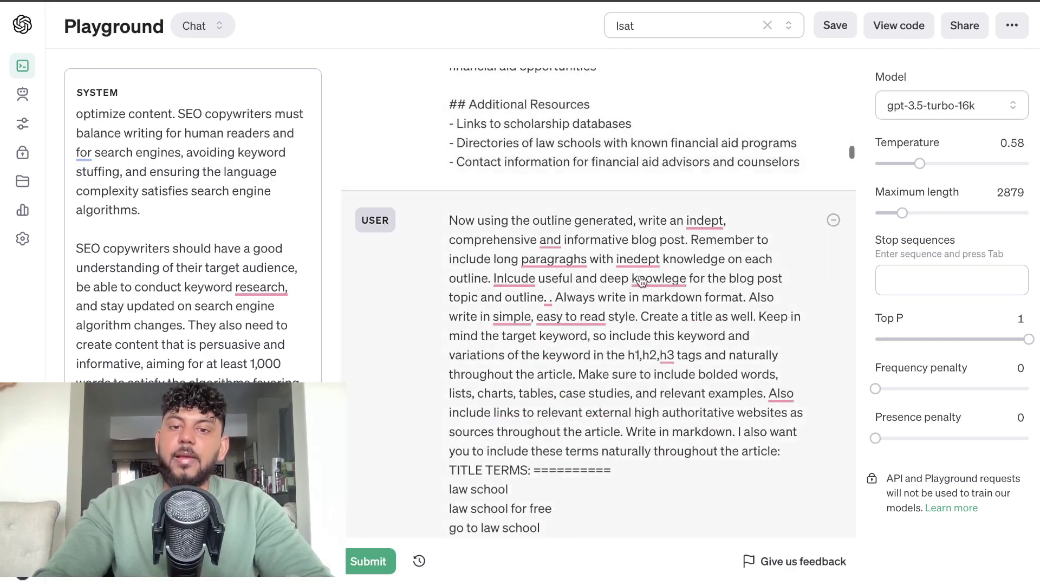
Review the title, description, header and article term lists in the writing prompt, continuing into the generated blog post.
scroll(641, 281, down, 2)
scroll(641, 281, down, 5)
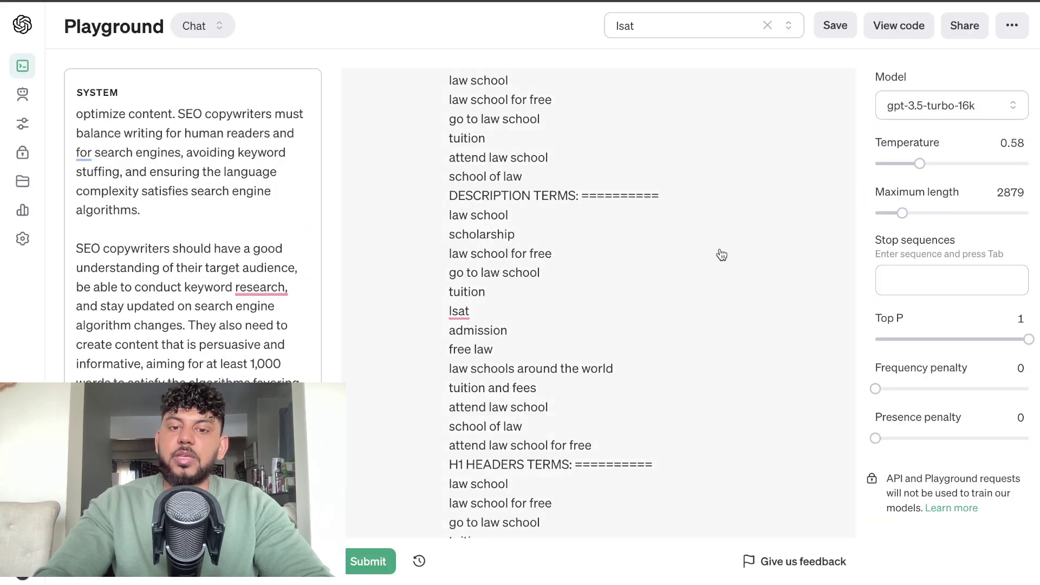
scroll(721, 255, down, 20)
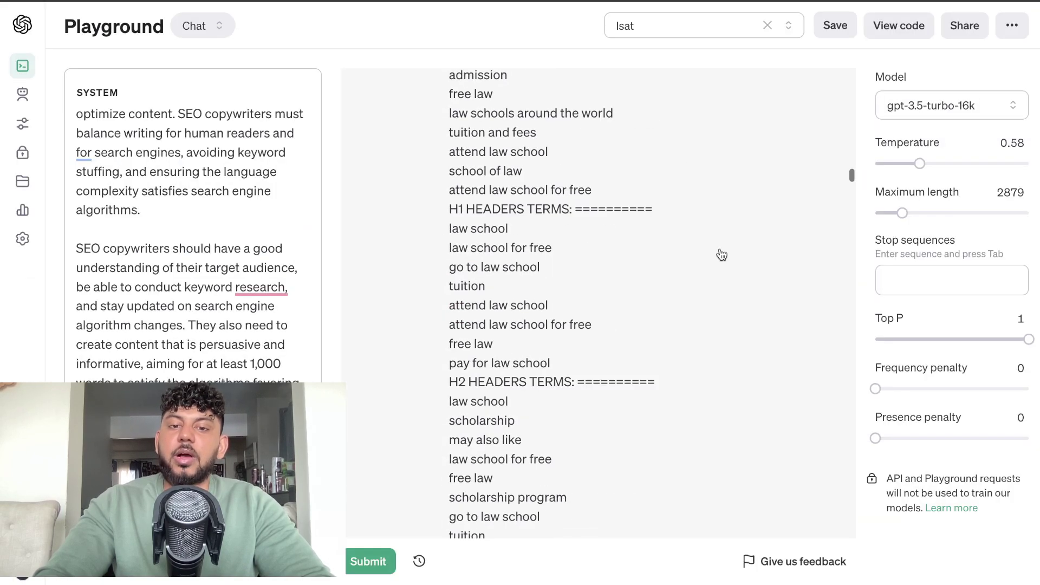
scroll(721, 255, down, 20)
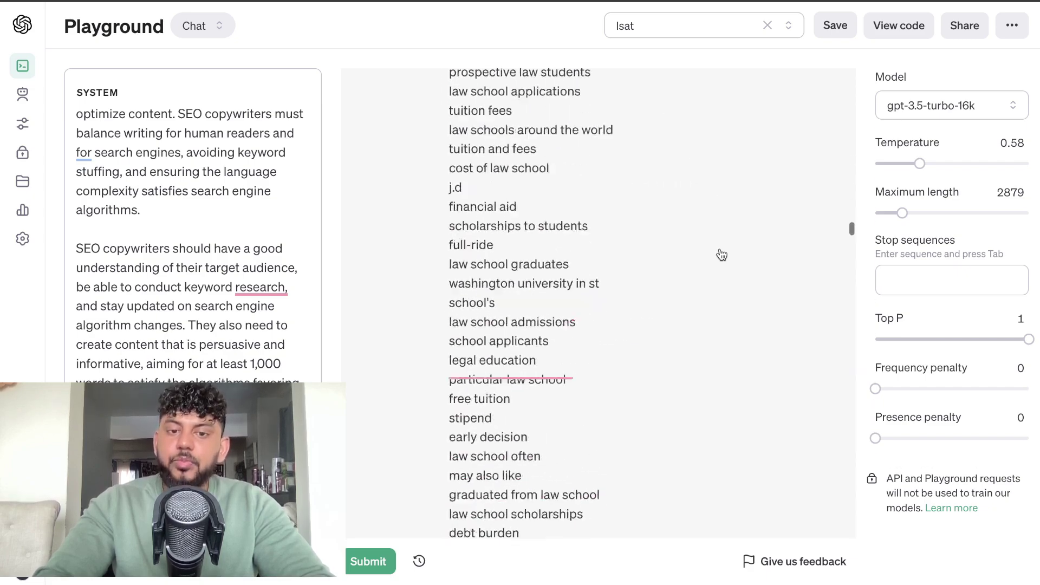
scroll(722, 254, up, 3)
scroll(722, 255, down, 10)
scroll(721, 254, down, 20)
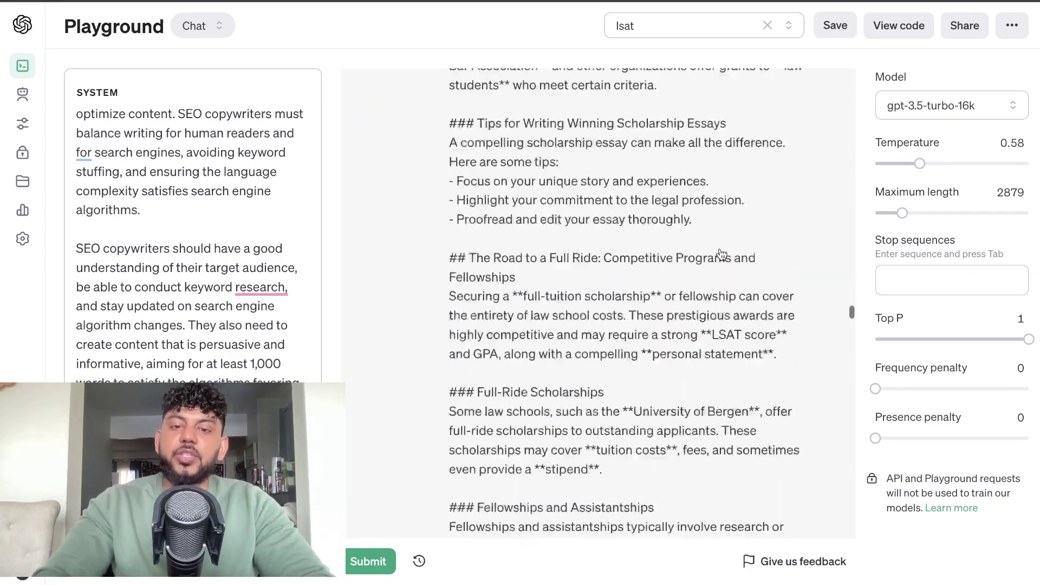
Review the end of the first article, the prompt asking to expand it with more relevant information, and the expanded version.
scroll(721, 255, up, 5)
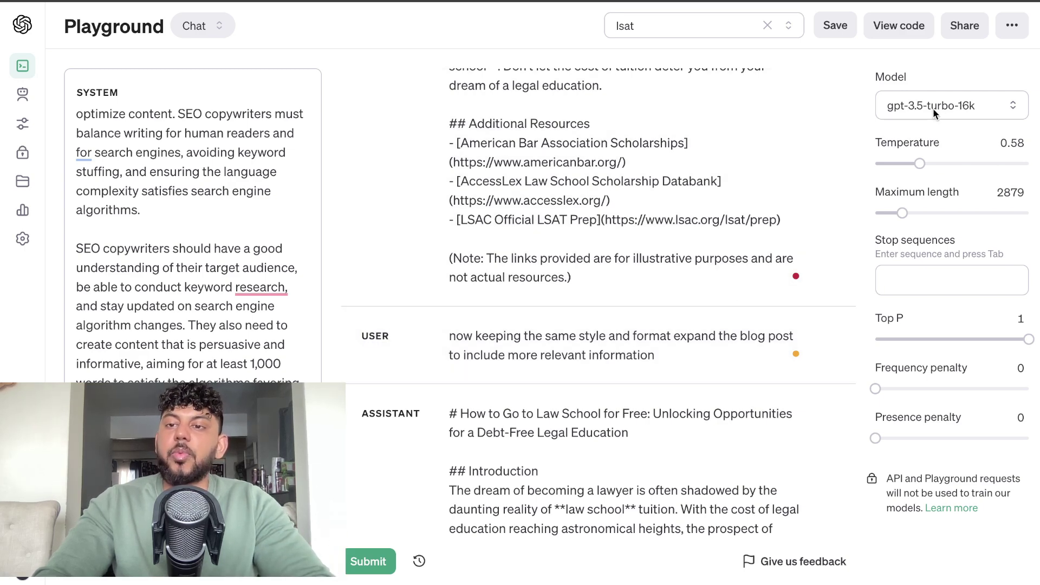
scroll(671, 223, down, 5)
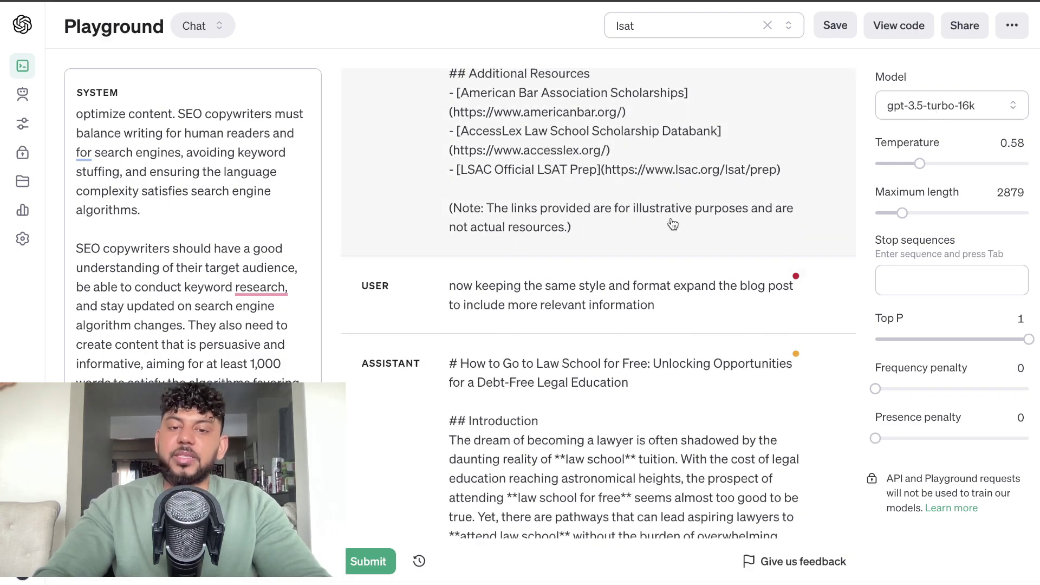
scroll(672, 223, up, 10)
scroll(665, 271, down, 4)
click(665, 270)
scroll(665, 271, down, 10)
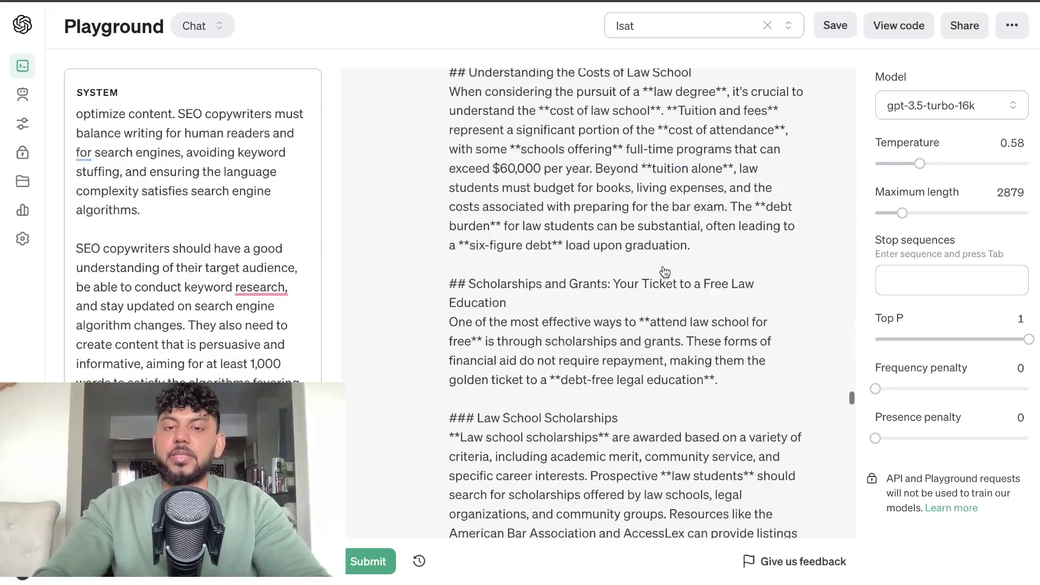
Select the whole expanded article and check its word count with Word Counter Plus.
key(ctrl+a)
scroll(665, 271, down, 8)
right_click(546, 320)
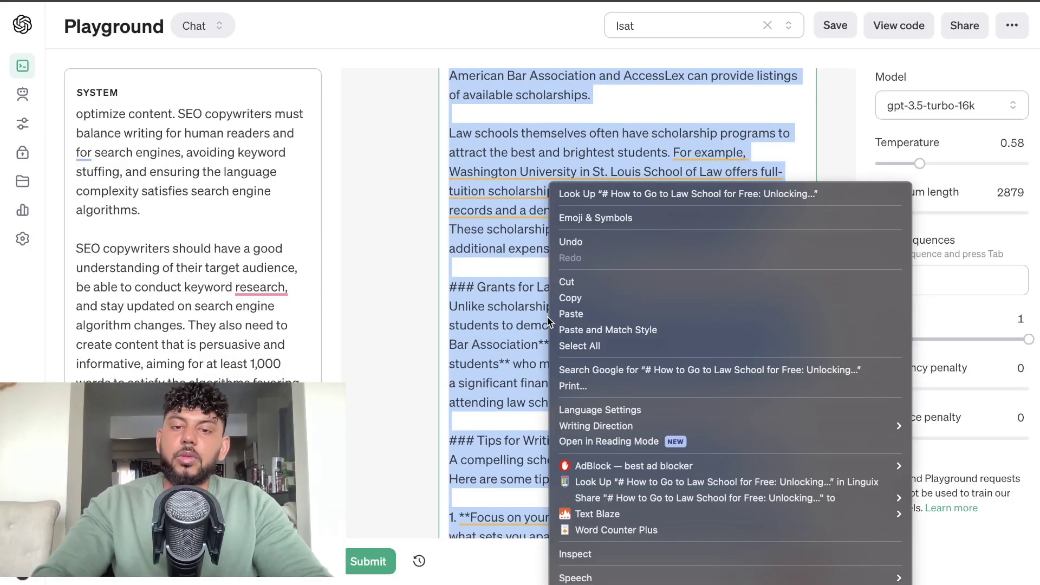
click(616, 529)
click(566, 214)
click(566, 217)
Copy the whole expanded article and paste its raw Markdown text into the empty content editor for "how to go to law school for free".
key(ctrl+a)
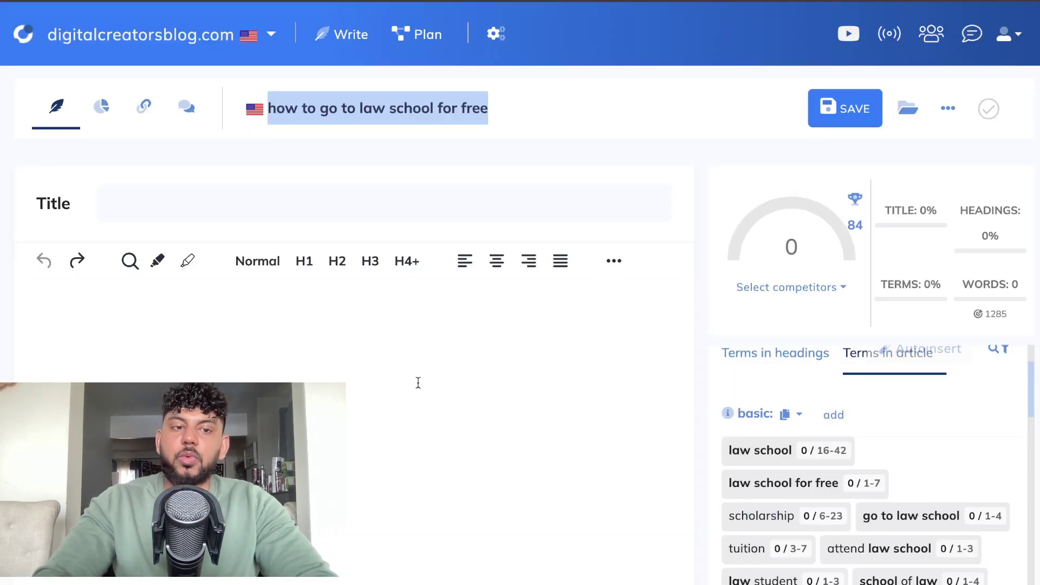
click(418, 383)
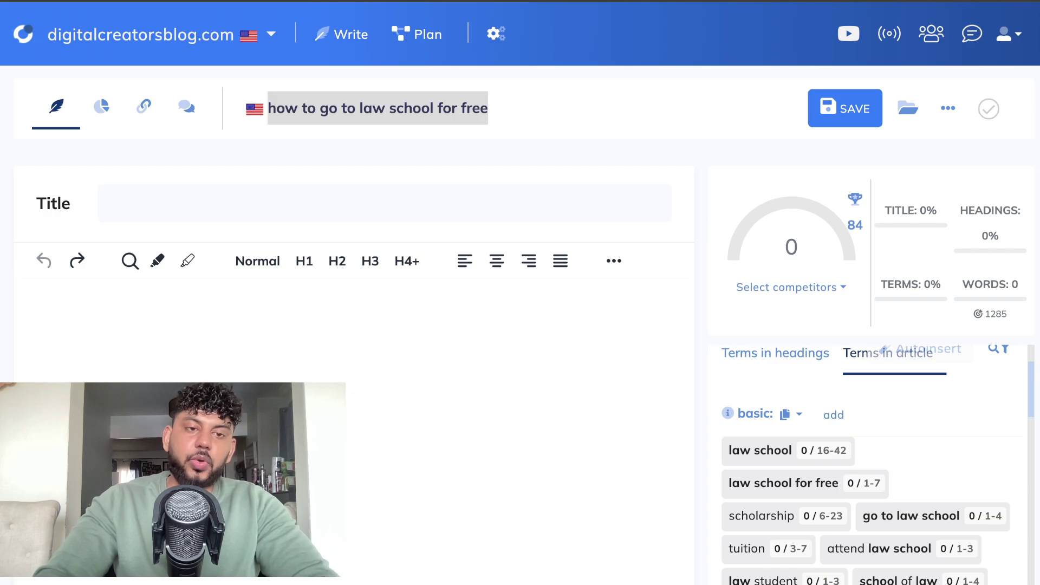
key(ctrl+v)
scroll(347, 271, up, 15)
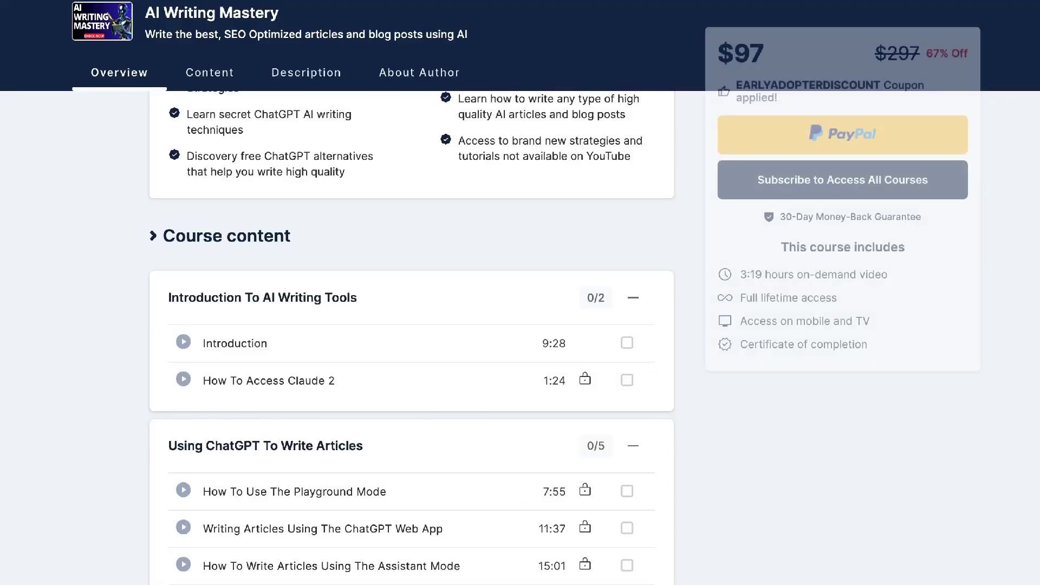
Review the AI Writing Mastery course page, covering its overview, lesson sections, description and table of contents.
scroll(411, 325, up, 4)
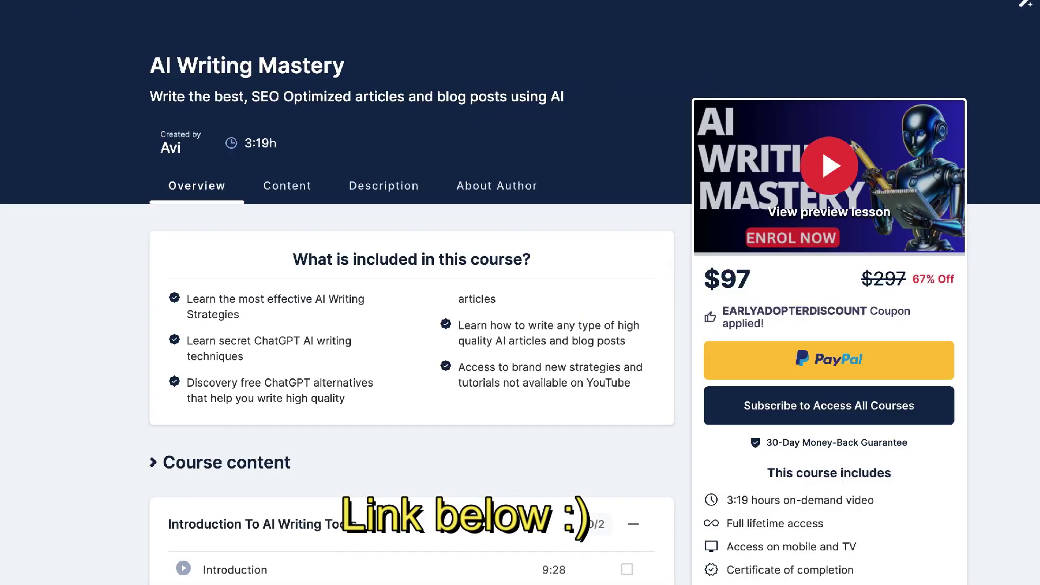
scroll(412, 325, down, 10)
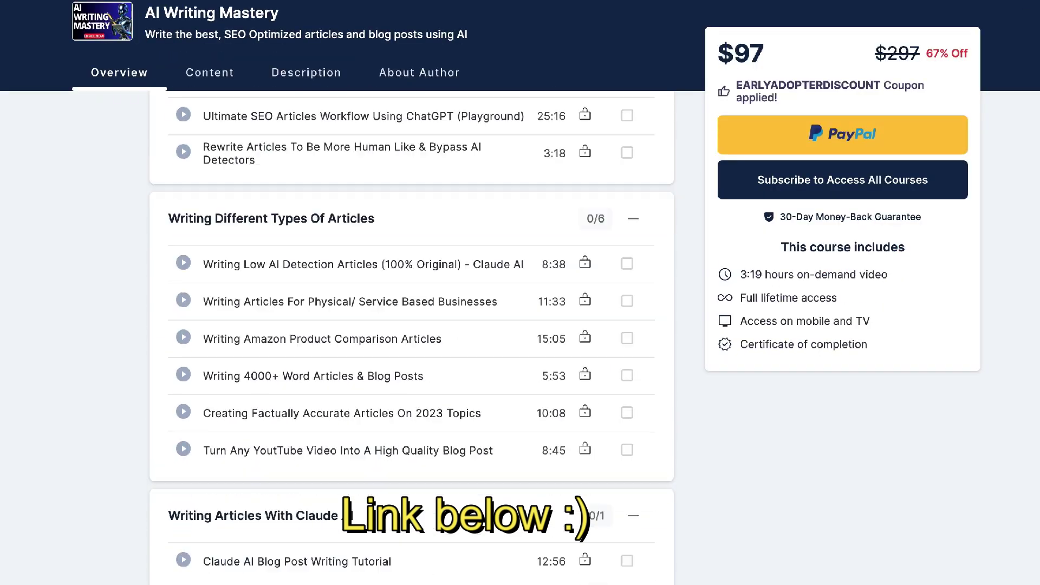
scroll(411, 324, down, 10)
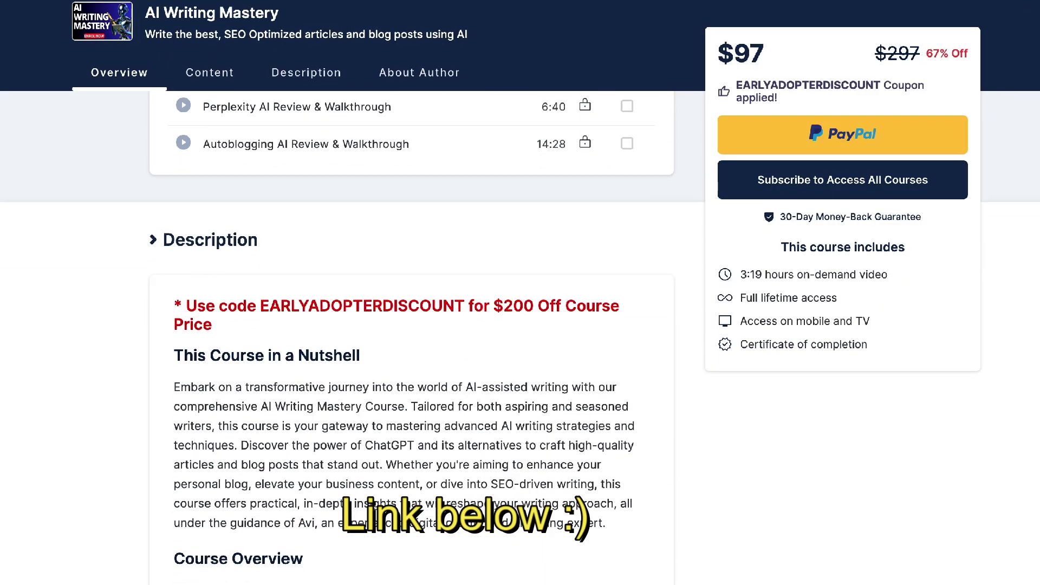
scroll(411, 325, down, 10)
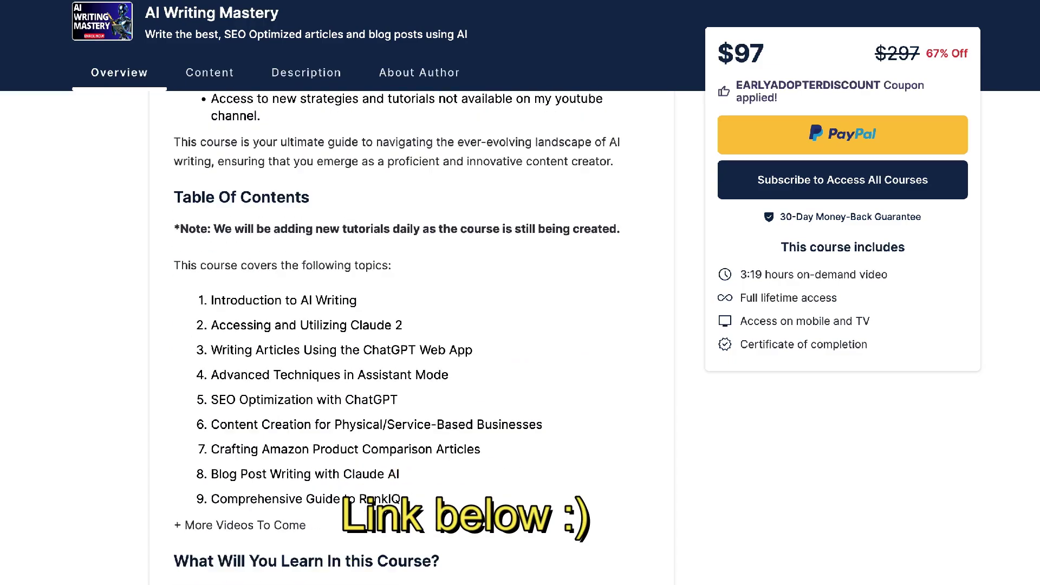
scroll(411, 325, down, 10)
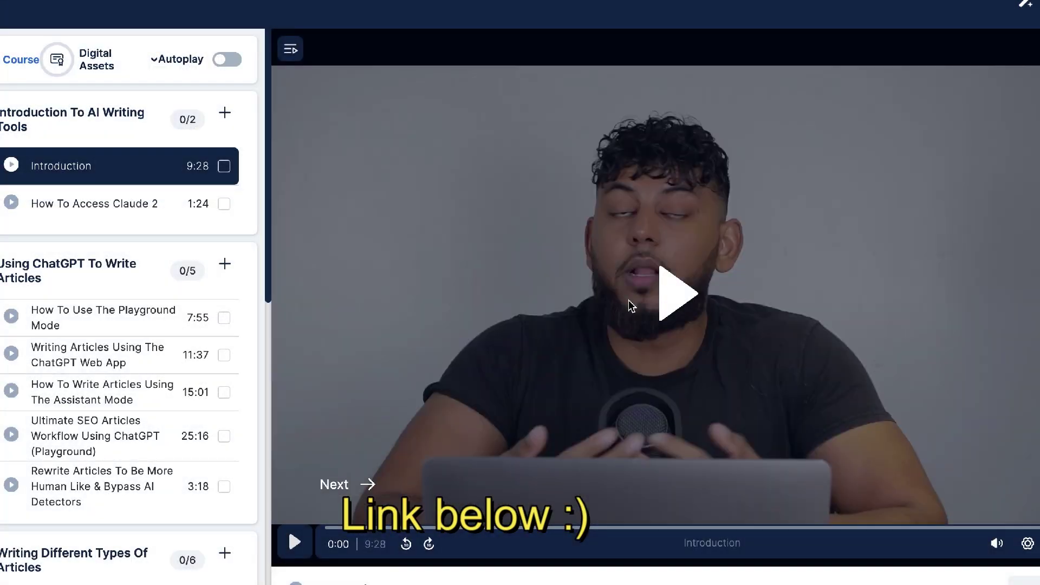
Play the Introduction lesson, skip ahead to about 3:29, and look through the course's lesson list down to Tools Review.
click(630, 306)
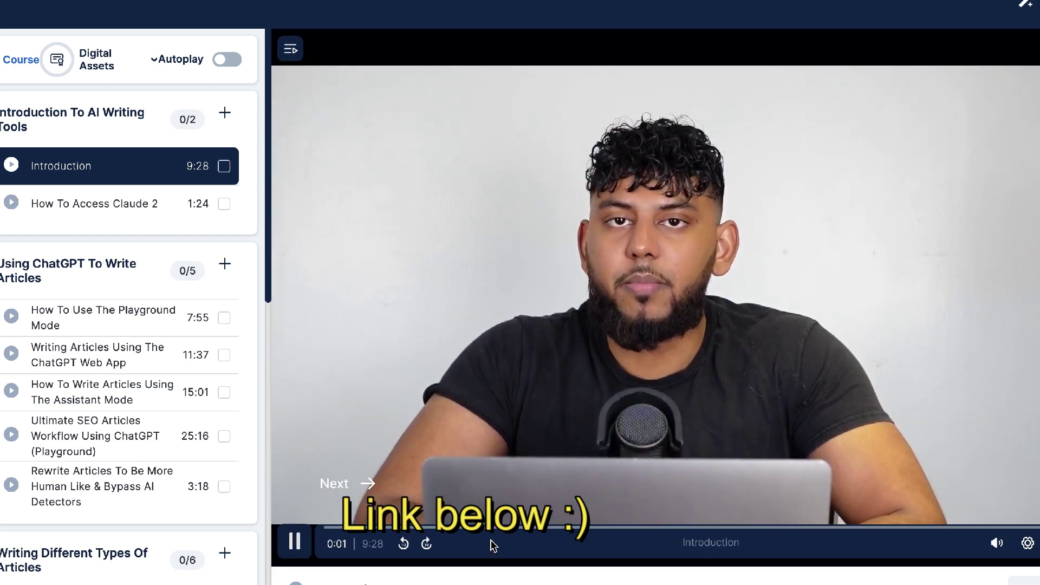
click(598, 529)
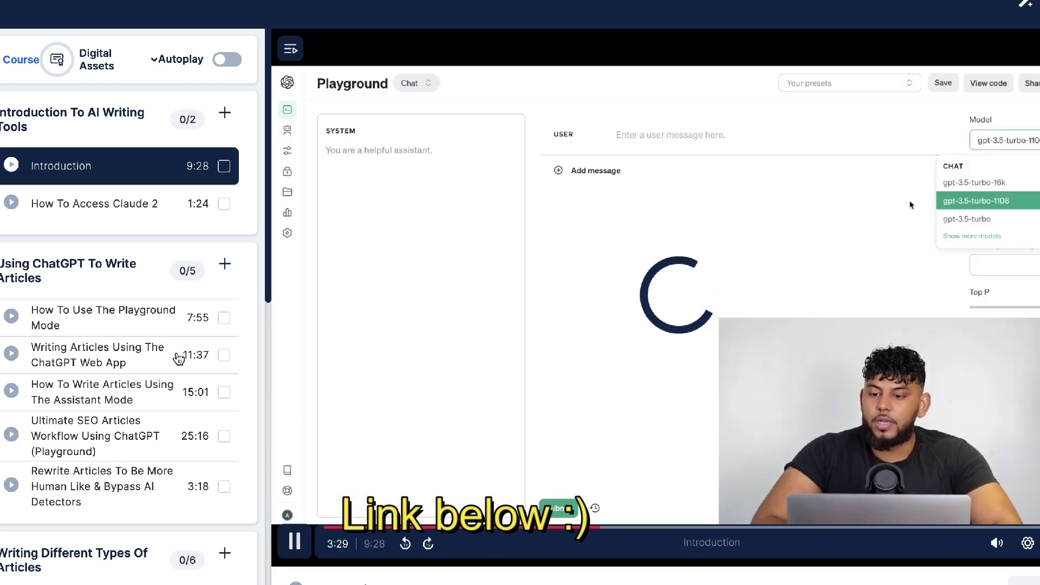
scroll(173, 352, down, 1)
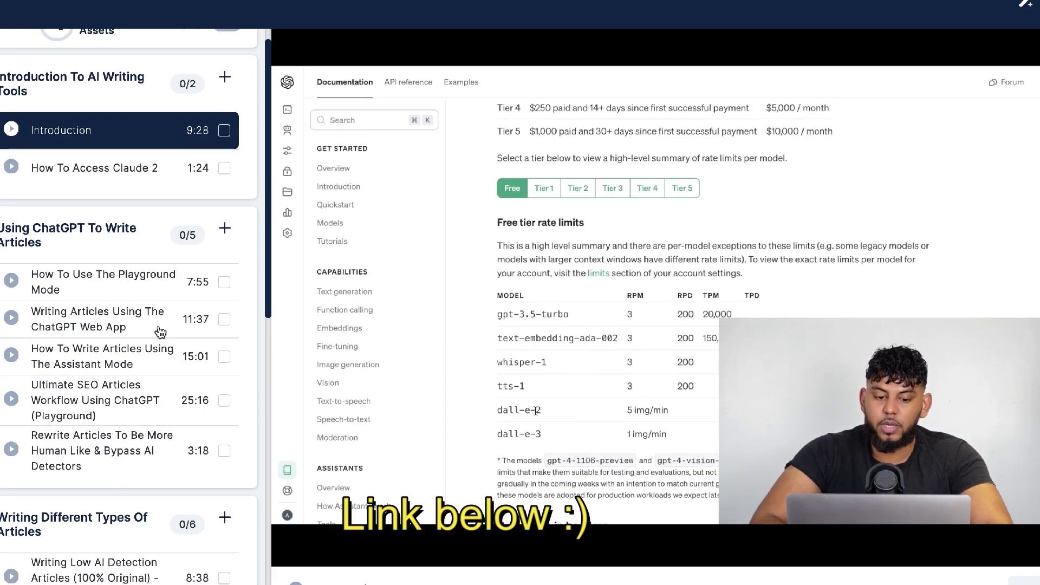
scroll(163, 341, down, 3)
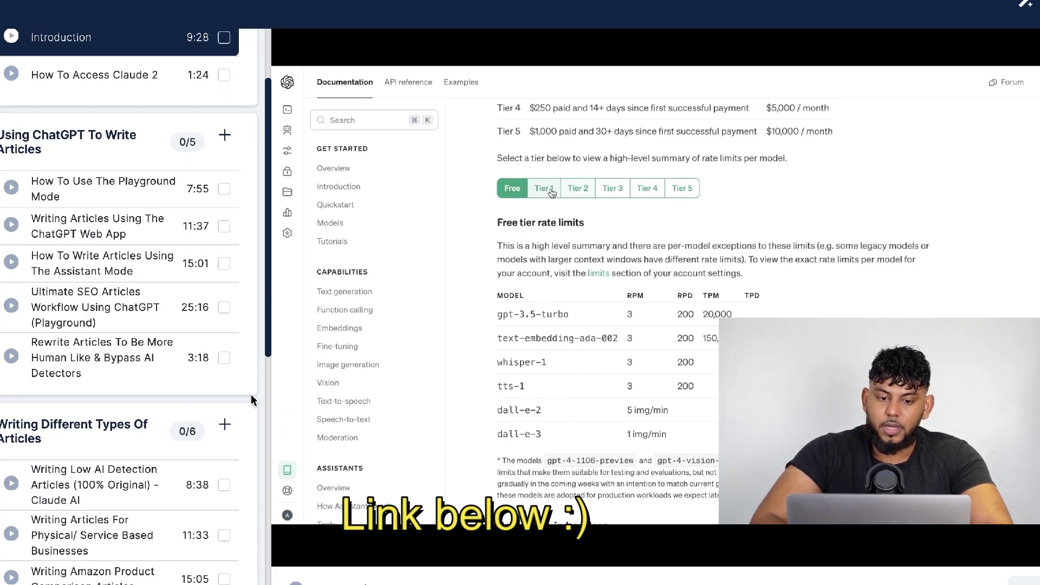
scroll(253, 401, down, 4)
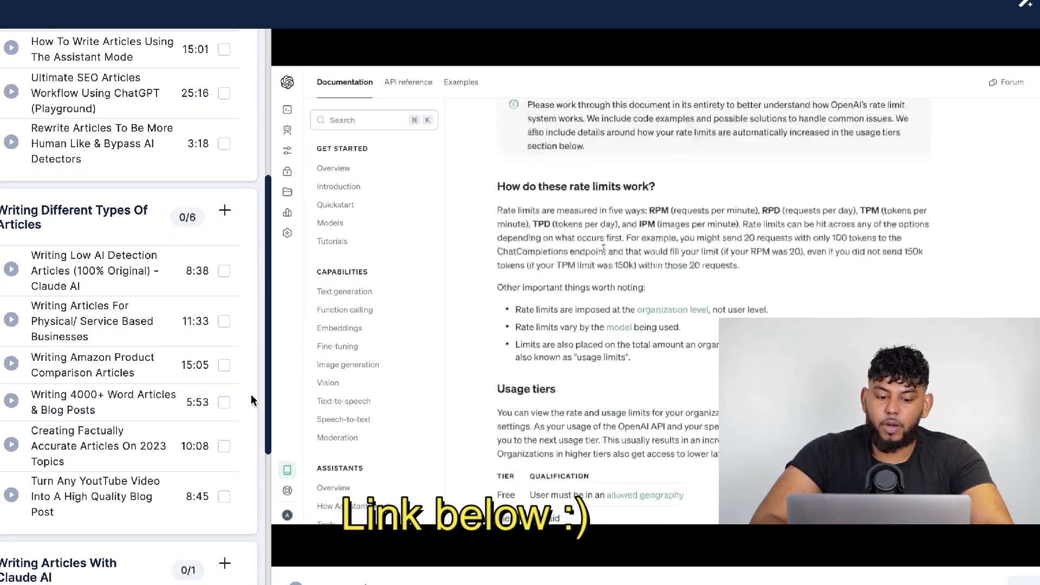
scroll(252, 400, down, 4)
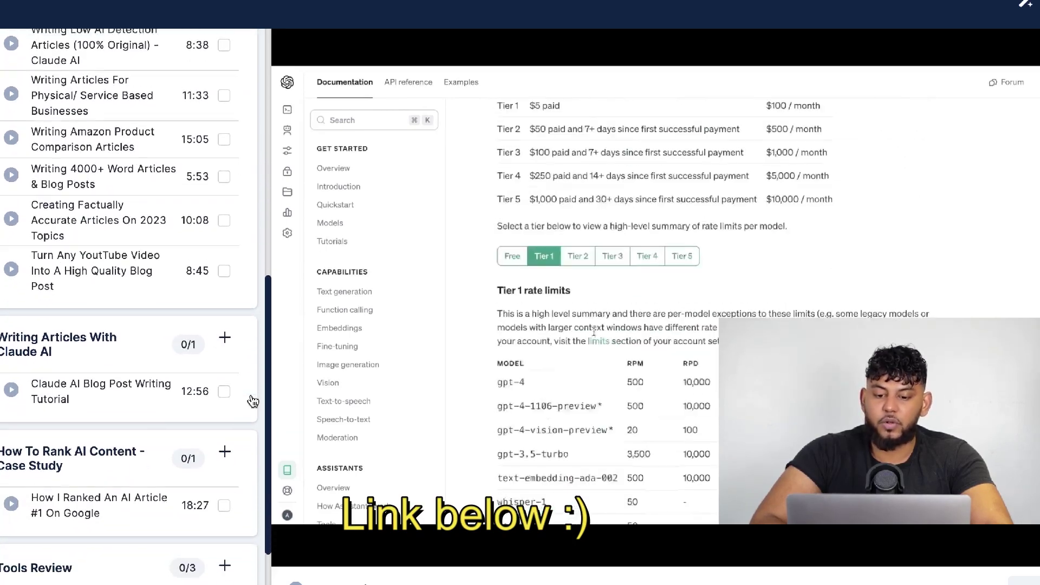
scroll(253, 401, down, 3)
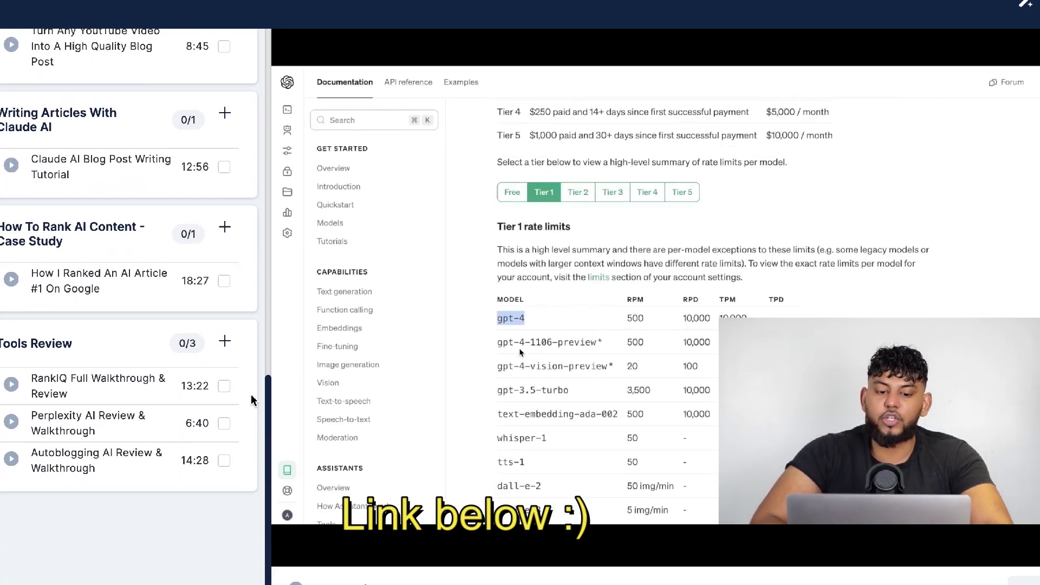
Open the RankIQ and Perplexity AI walkthrough lessons and the "How I Ranked An AI Article #1 On Google" case study.
click(147, 398)
click(140, 430)
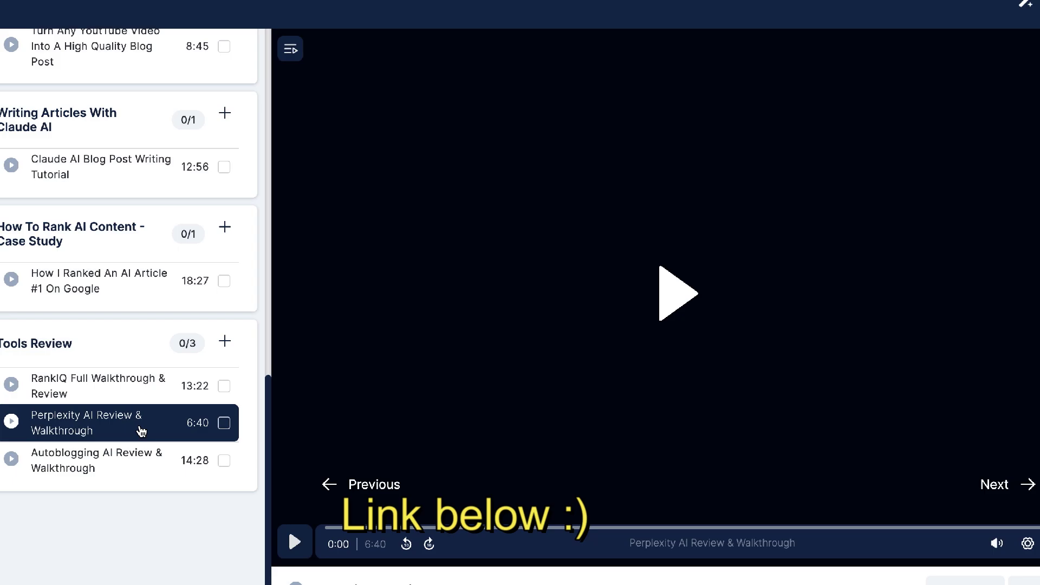
click(140, 280)
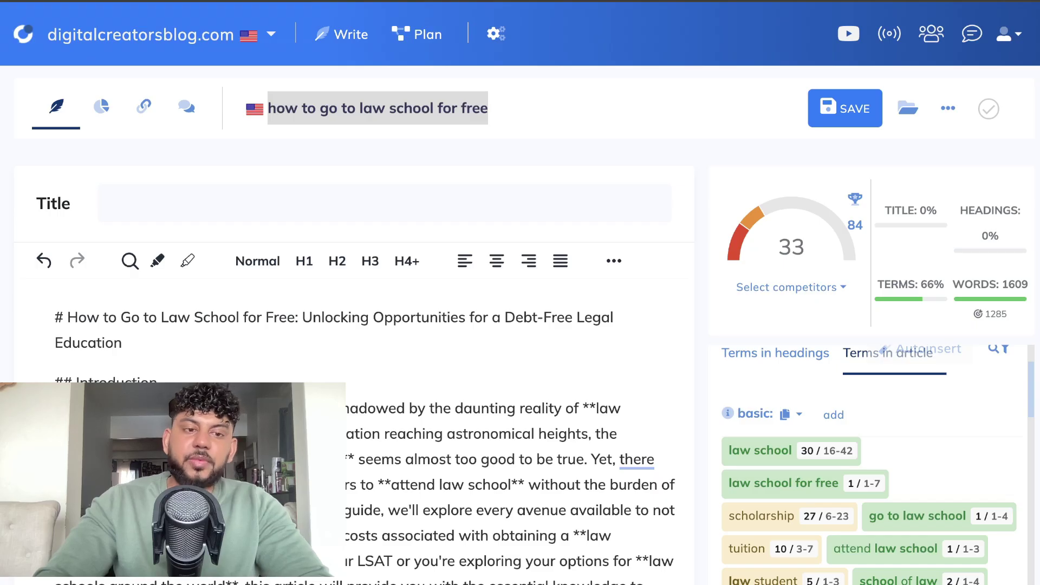
Undo the raw Markdown paste and insert the article's formatted preview from the Markdown to HTML converter into the content editor.
key(ctrl+z)
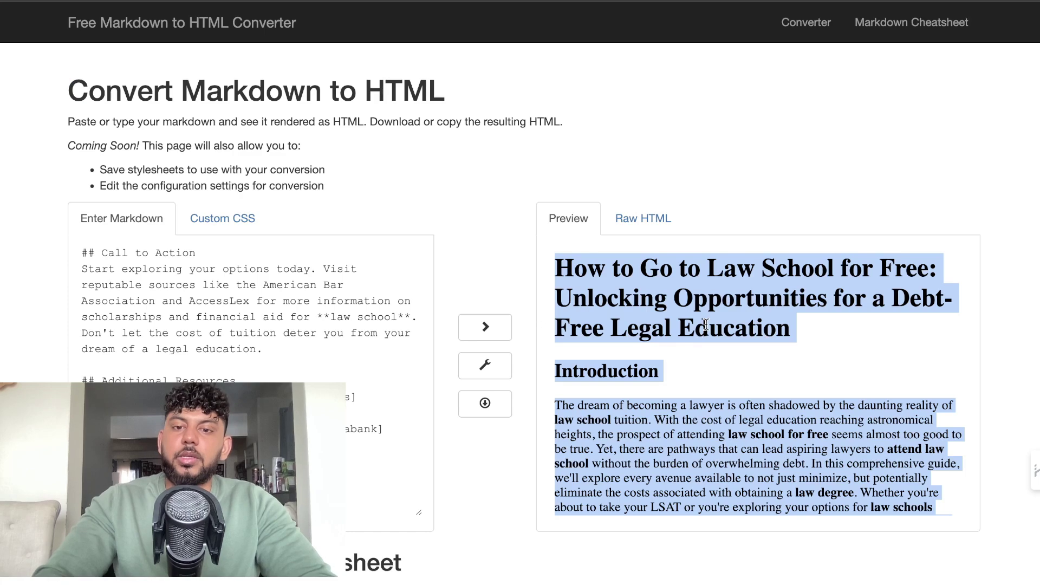
scroll(679, 349, down, 5)
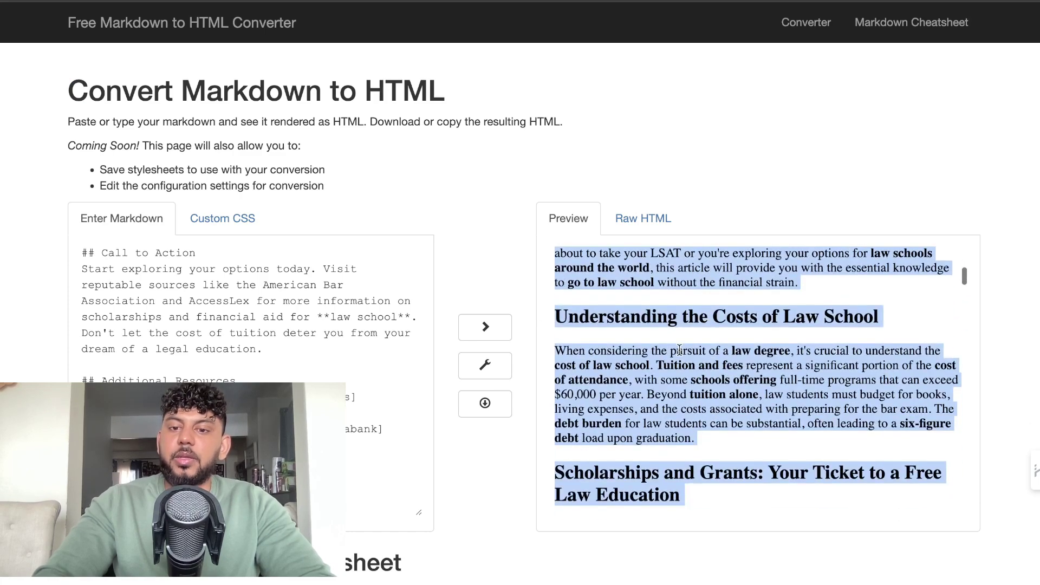
right_click(679, 363)
click(701, 362)
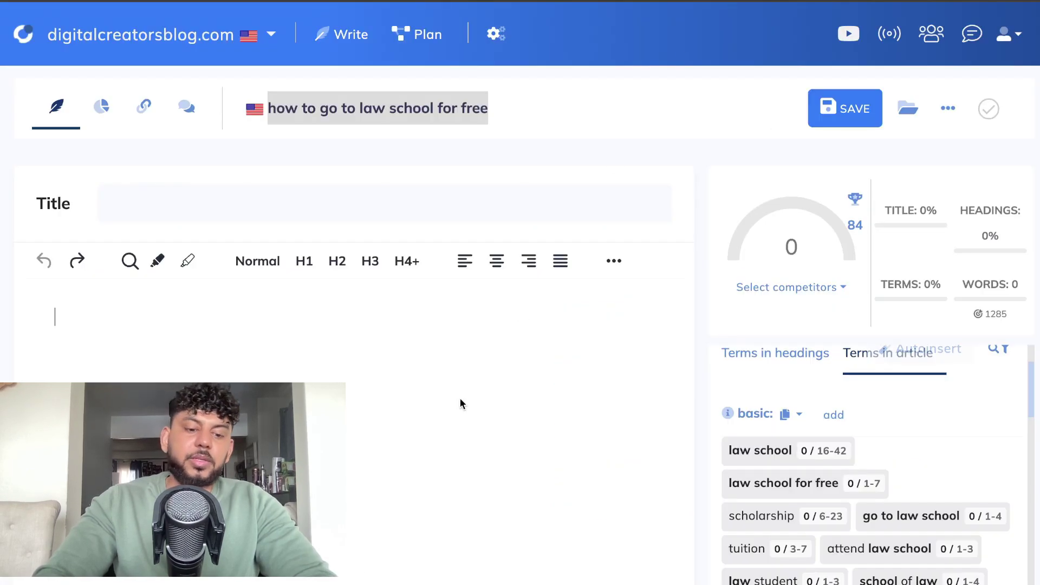
key(super+v)
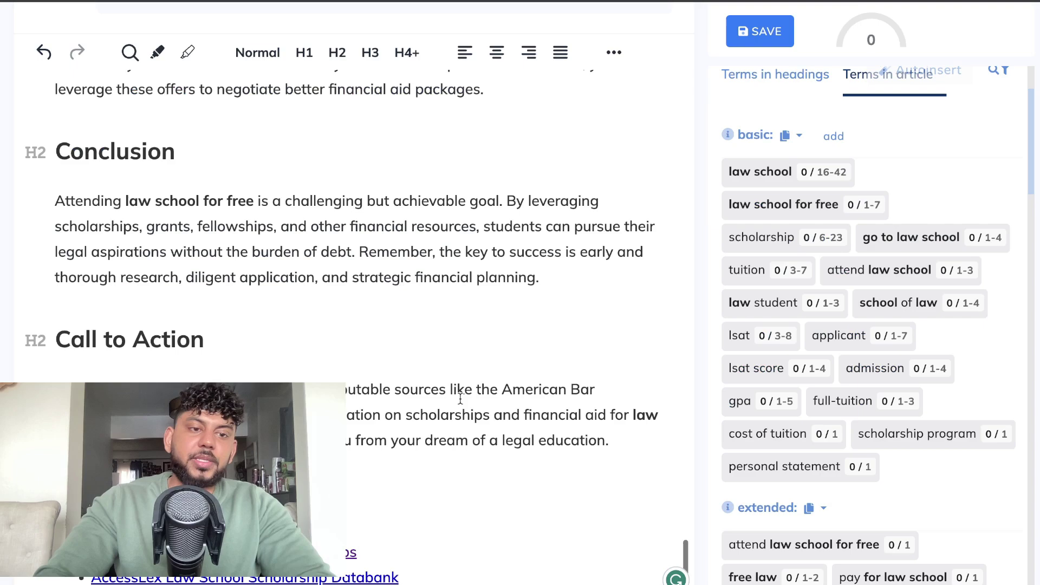
scroll(460, 399, up, 15)
scroll(460, 399, up, 5)
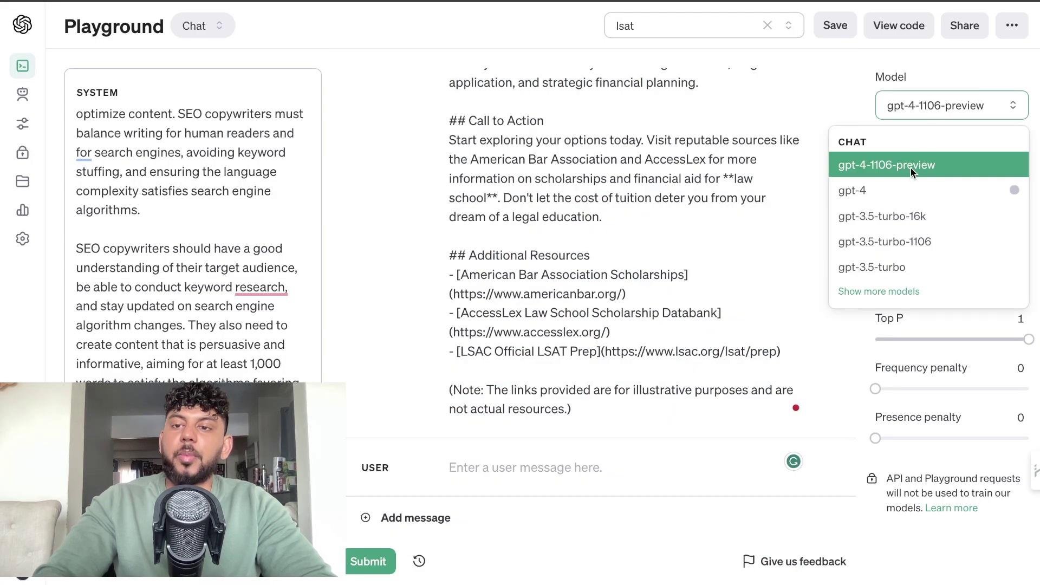
In the Playground, select gpt-4-1106-preview and prompt "generate an seo optimized title and meta description for this keyword".
click(910, 165)
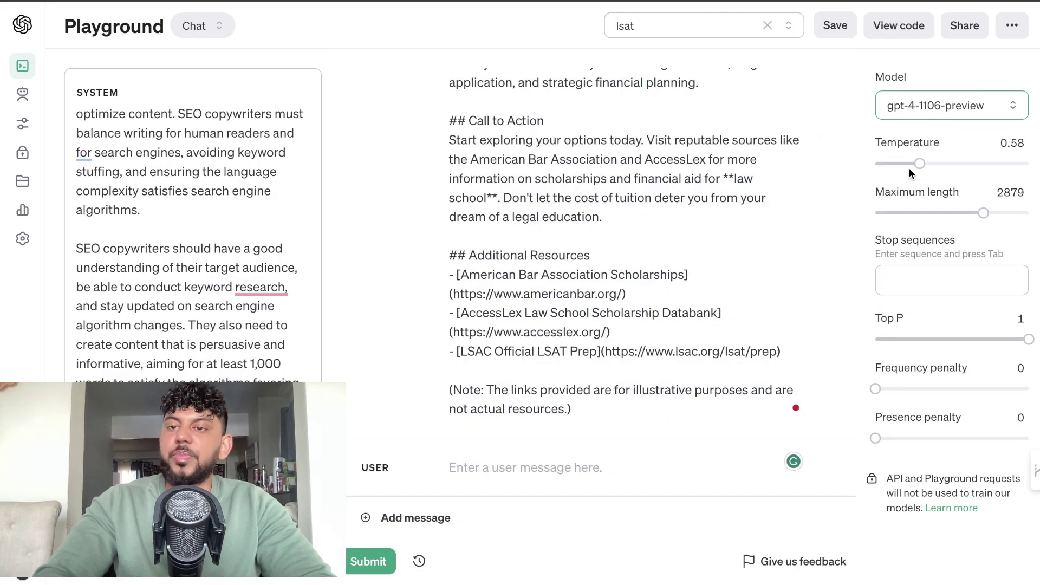
click(555, 467)
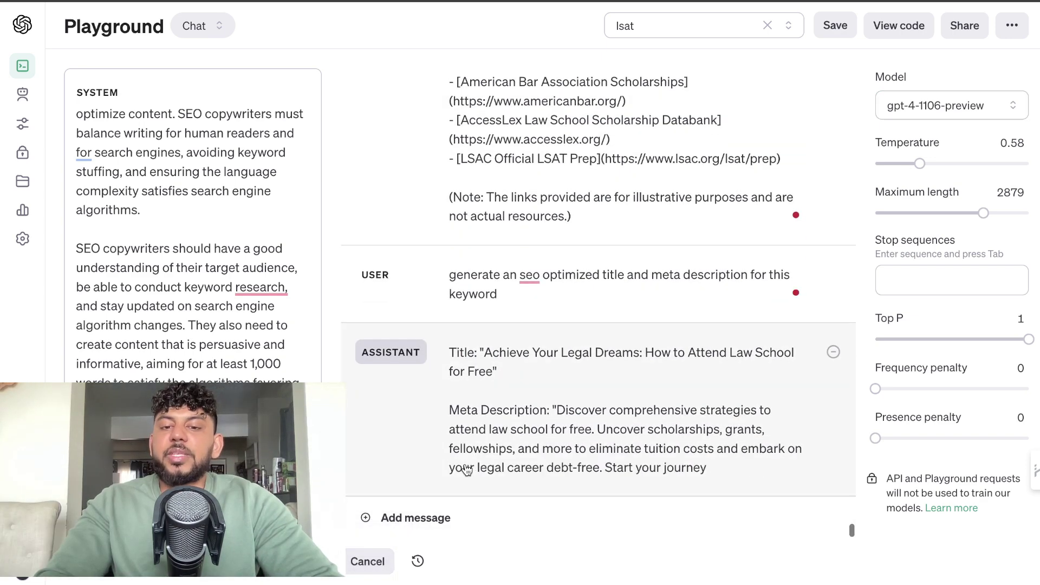
click(594, 424)
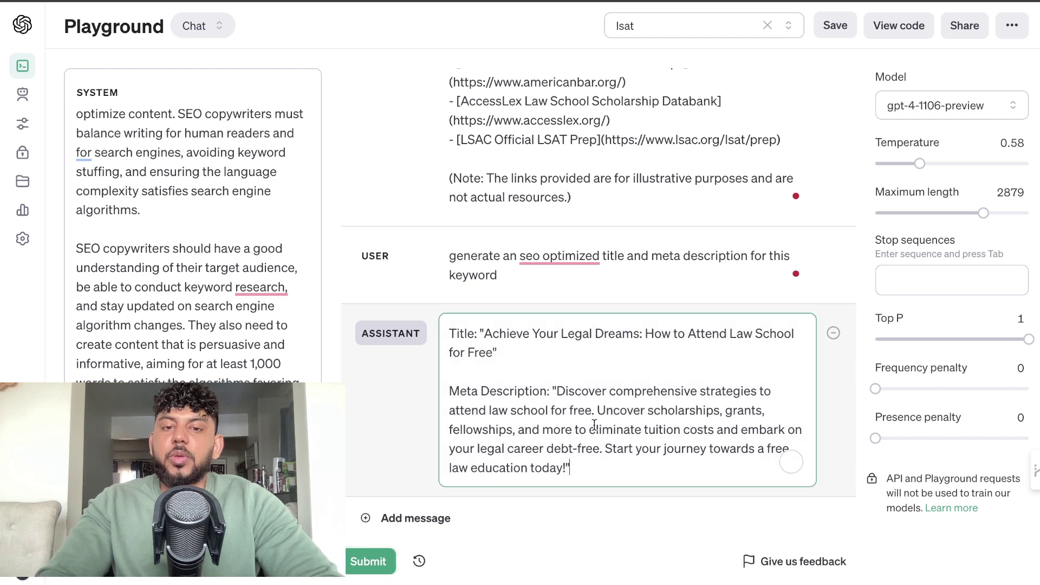
In the content editor, save the title "Achieve Your Legal Dreams: How to Attend Law School for Free" with the generated meta description, without quotation marks.
drag(497, 353, 487, 331)
key(super+c)
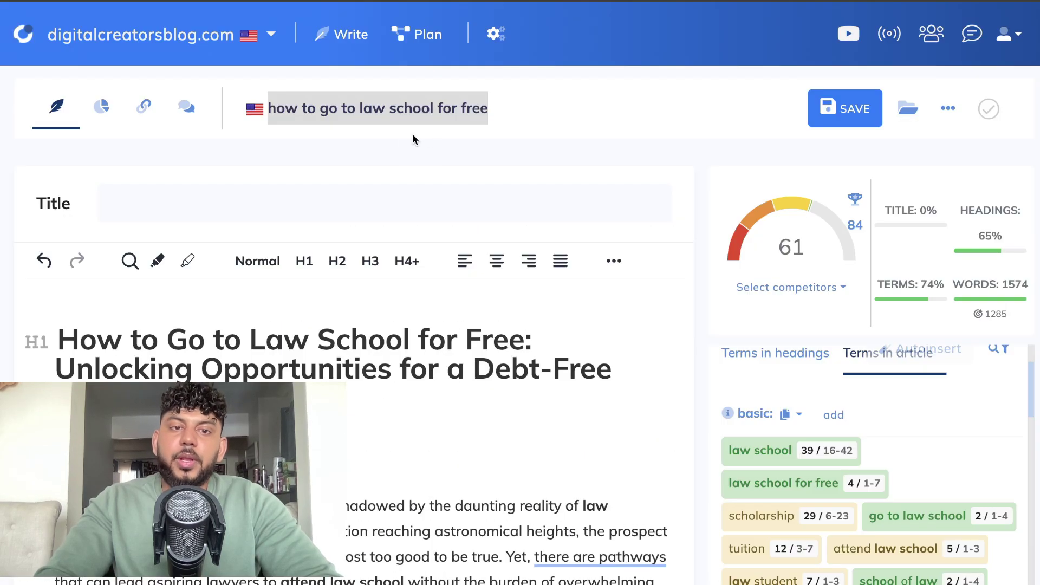
click(336, 209)
click(262, 164)
key(super+v)
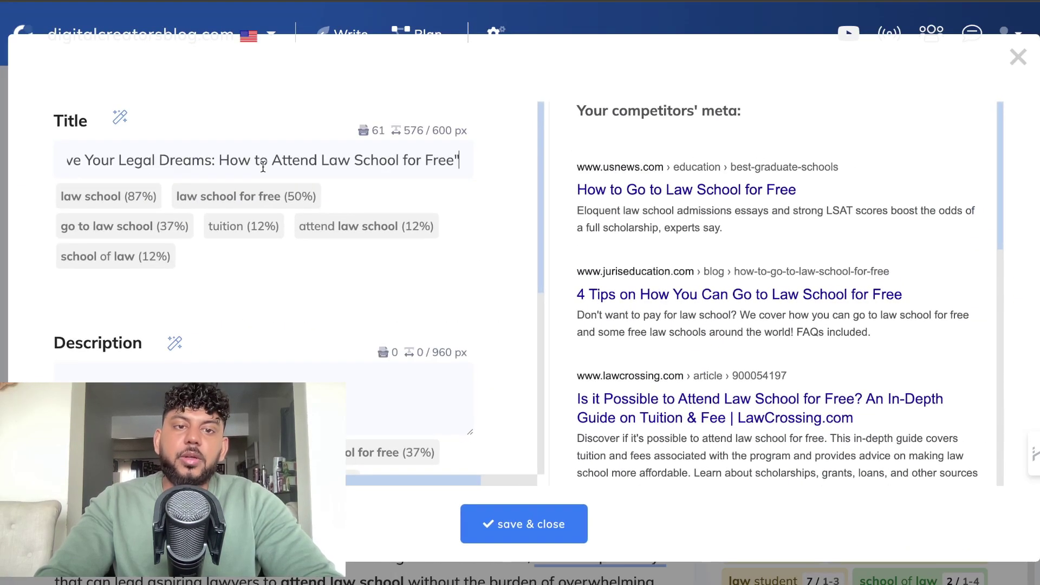
key(BackSpace)
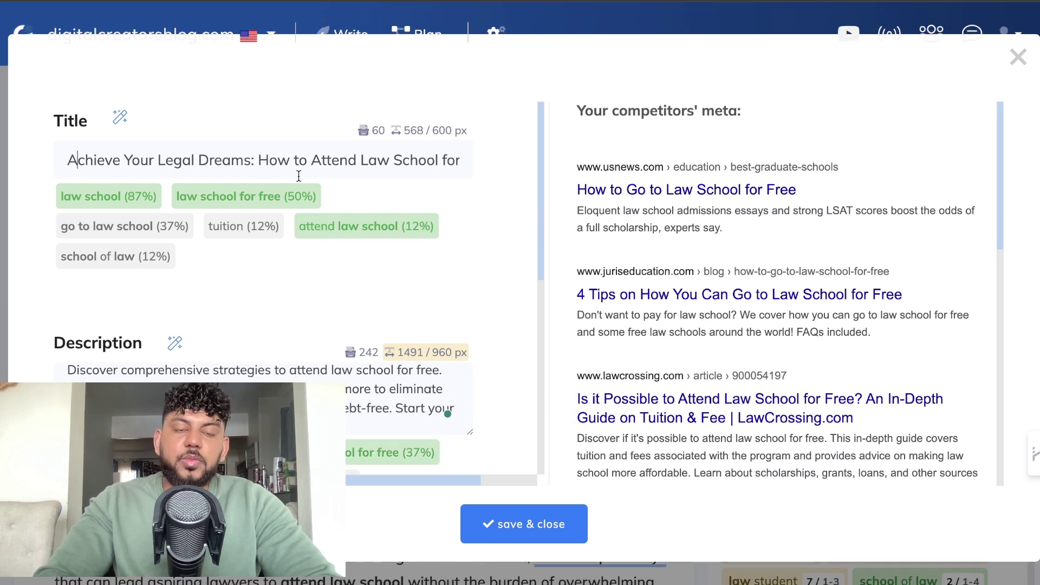
click(524, 523)
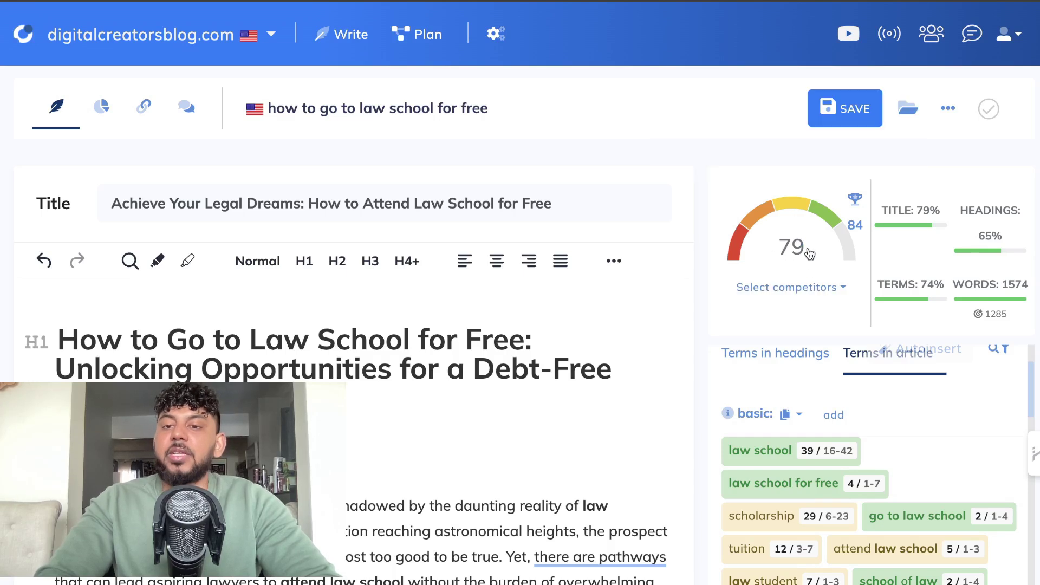
Append "(How to go to law school for free)" to the title, add the same phrase to the meta description, and save both.
scroll(809, 253, down, 1)
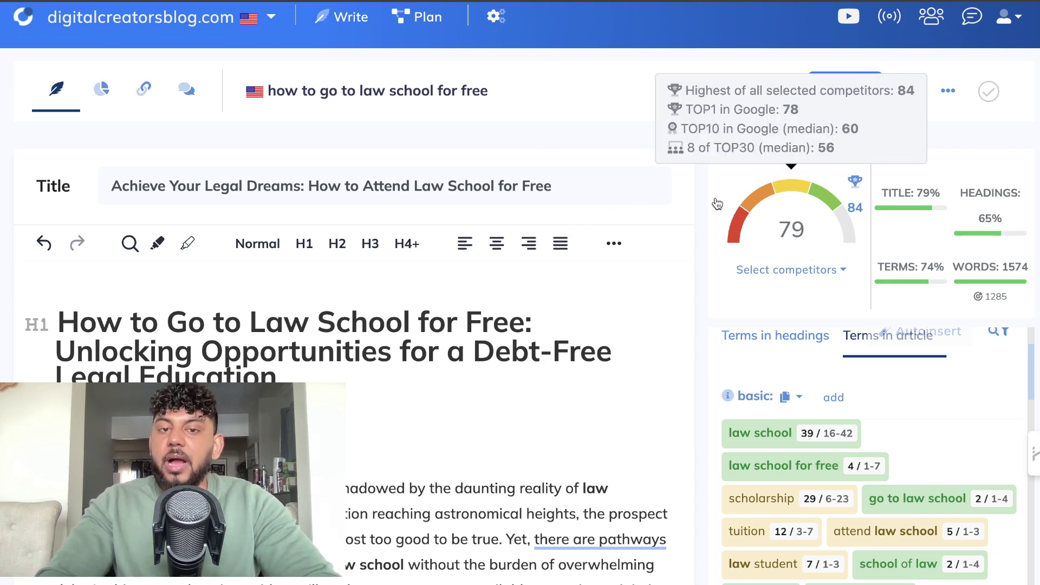
click(410, 204)
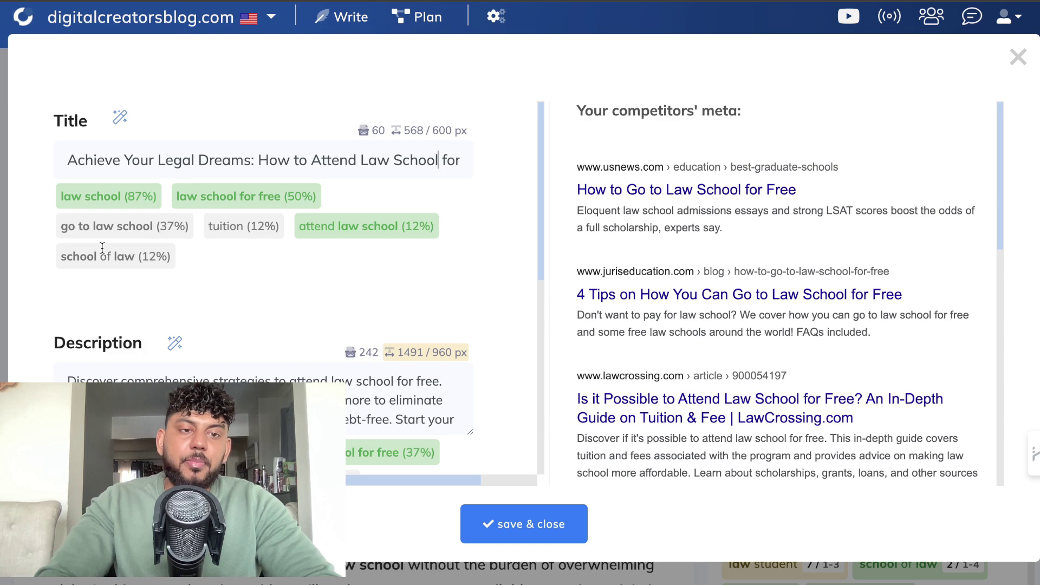
key(ctrl+v)
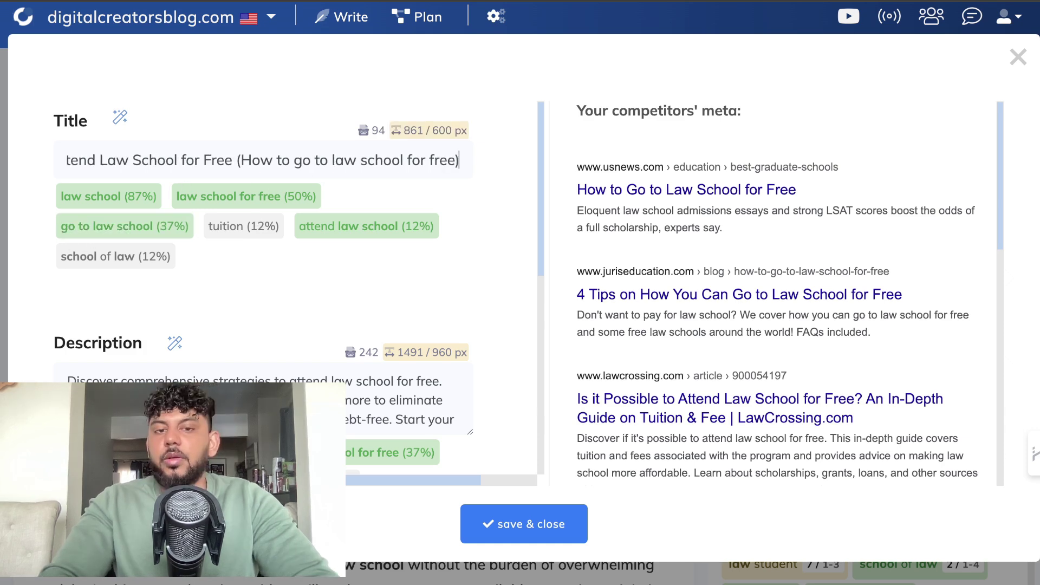
scroll(326, 301, down, 1)
scroll(295, 368, down, 1)
click(332, 366)
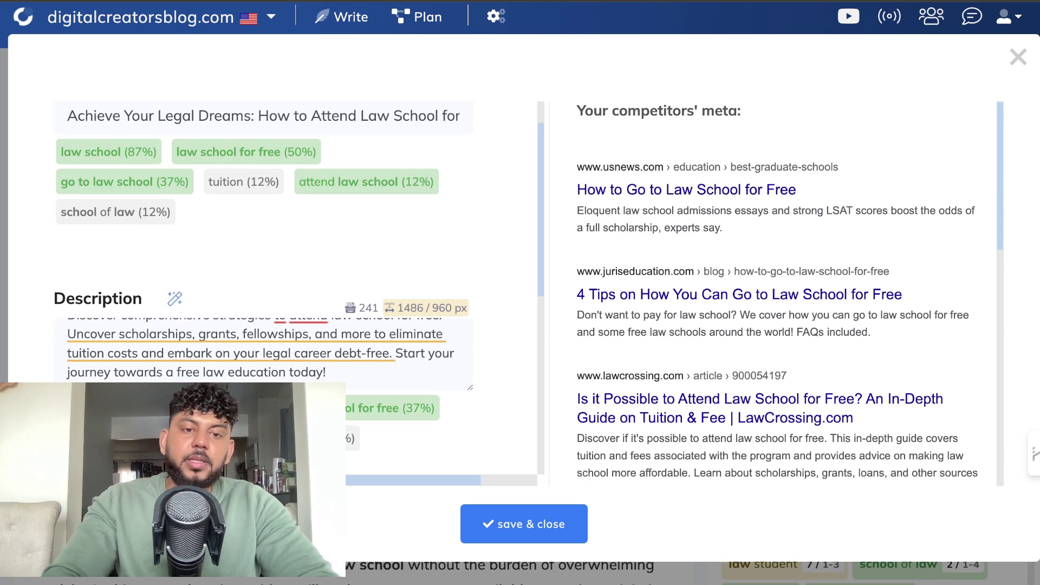
text(How to go to law school for free)
click(517, 521)
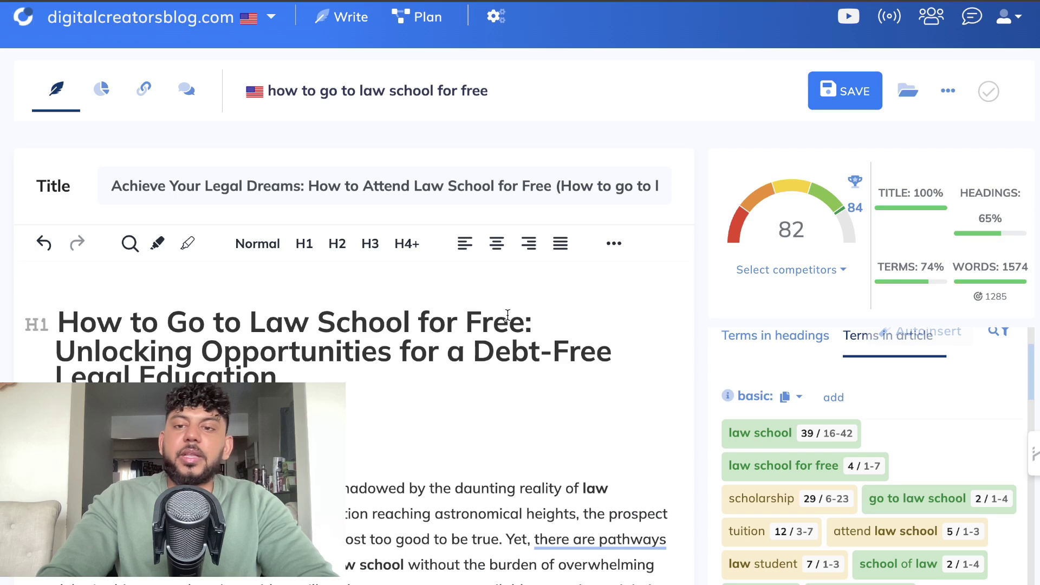
scroll(806, 225, down, 1)
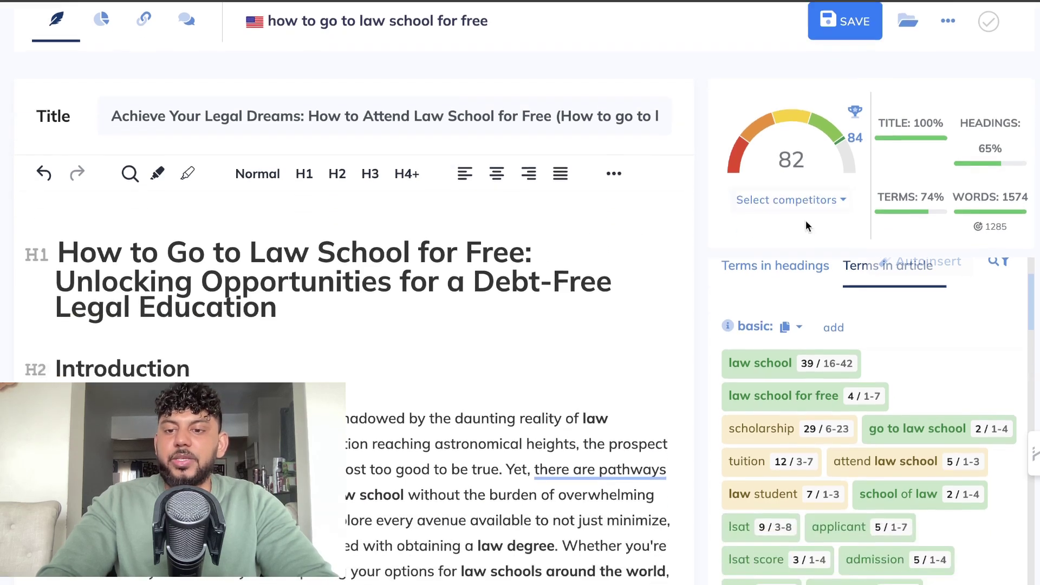
Using the suggested H1 terms, replace "Legal Education" at the end of the article's H1 heading with "Tuition To Attend Law School".
scroll(806, 225, down, 2)
click(785, 165)
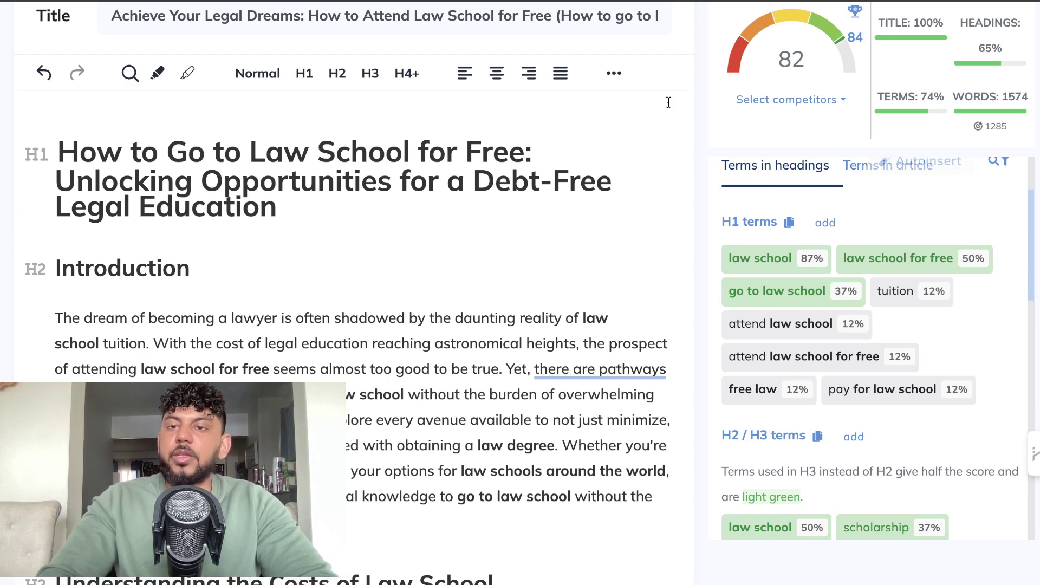
scroll(669, 102, up, 2)
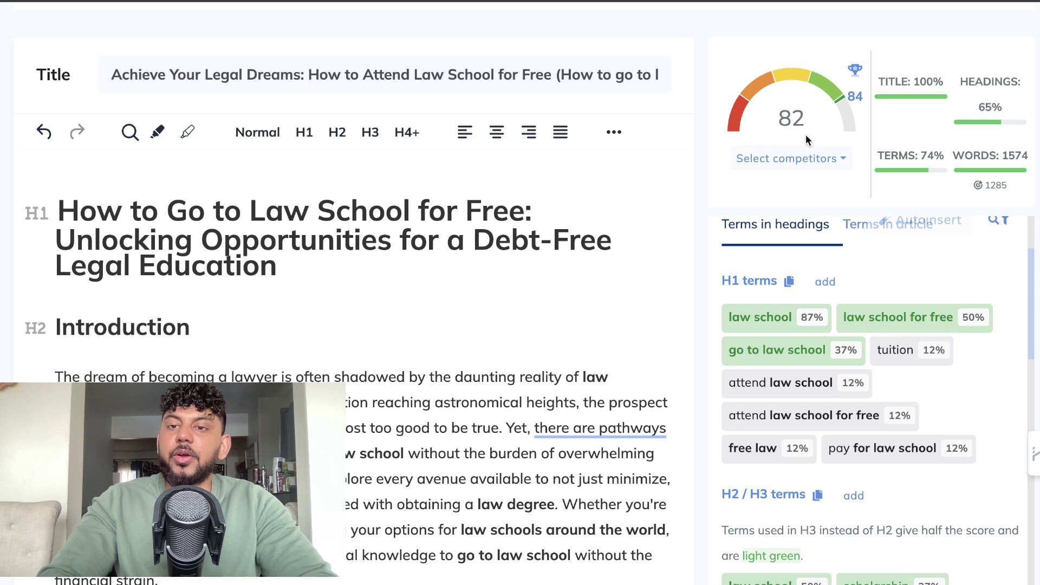
scroll(805, 136, up, 1)
click(376, 279)
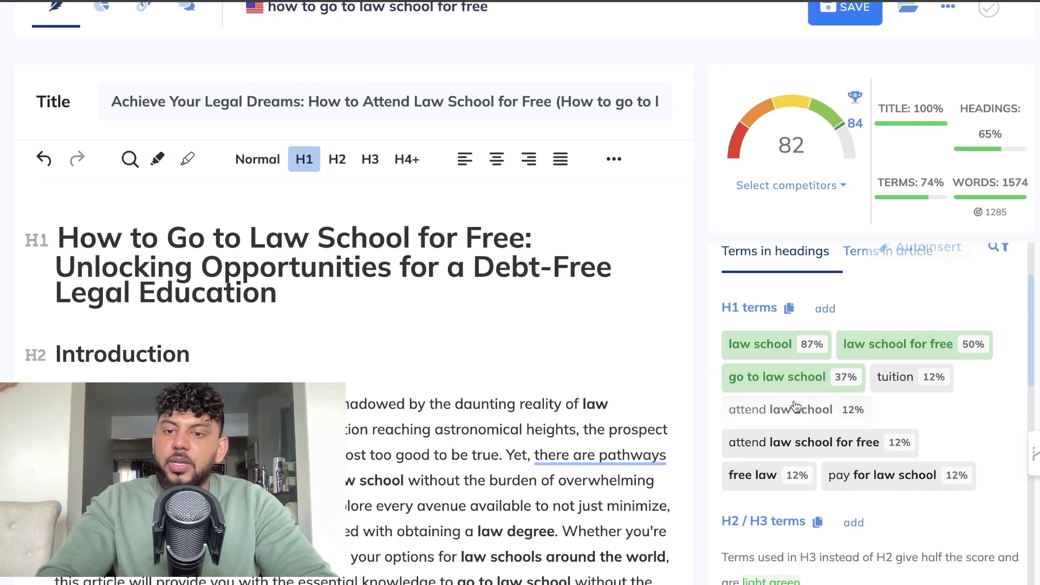
key(shift+Home)
key(ctrl+v)
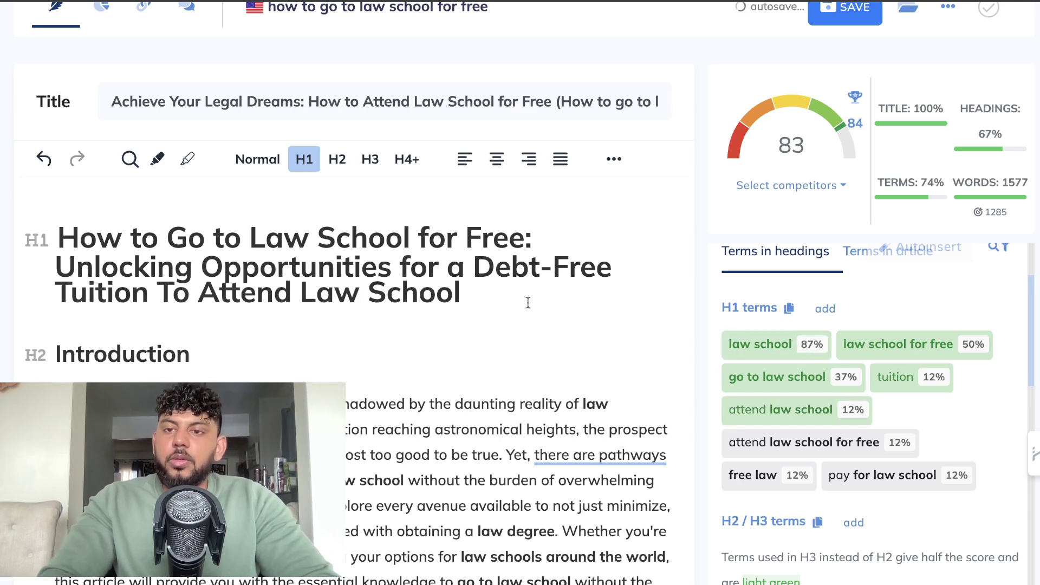
Append "For Free" to the end of the article's H1 heading.
scroll(796, 163, up, 1)
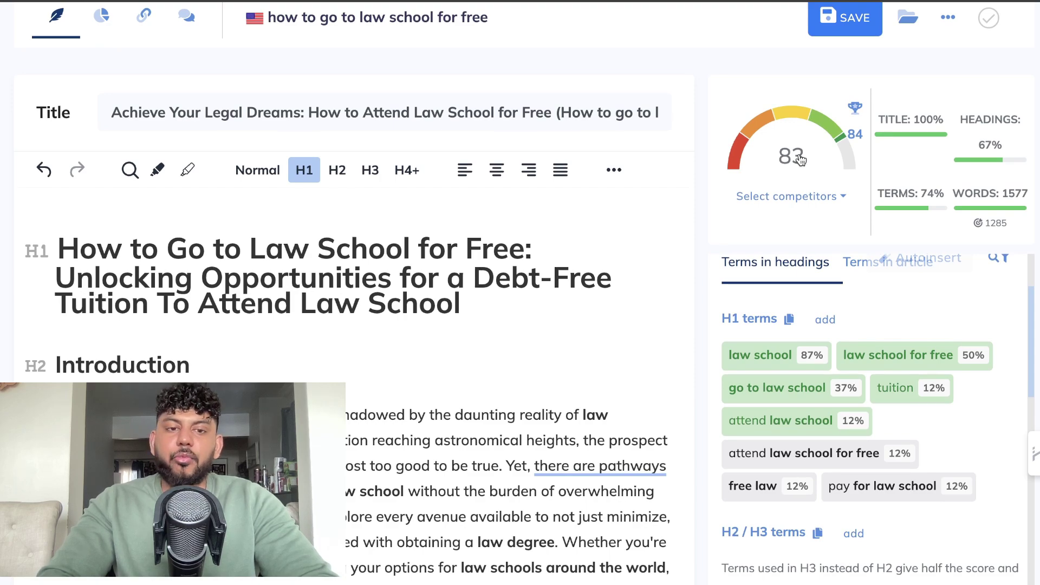
scroll(565, 328, down, 6)
scroll(564, 328, up, 5)
scroll(564, 327, up, 1)
scroll(541, 331, down, 3)
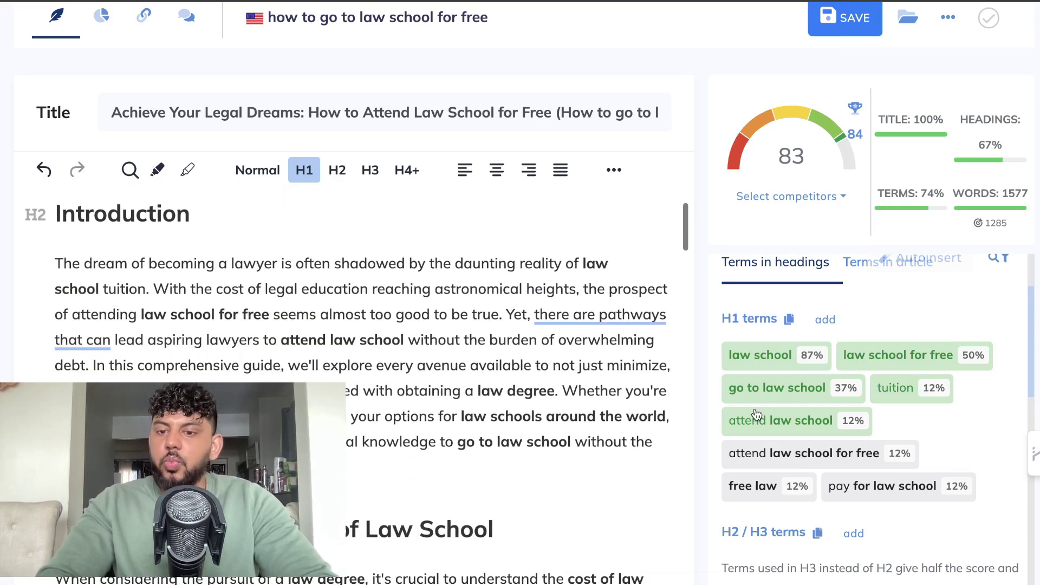
scroll(506, 336, up, 3)
click(466, 304)
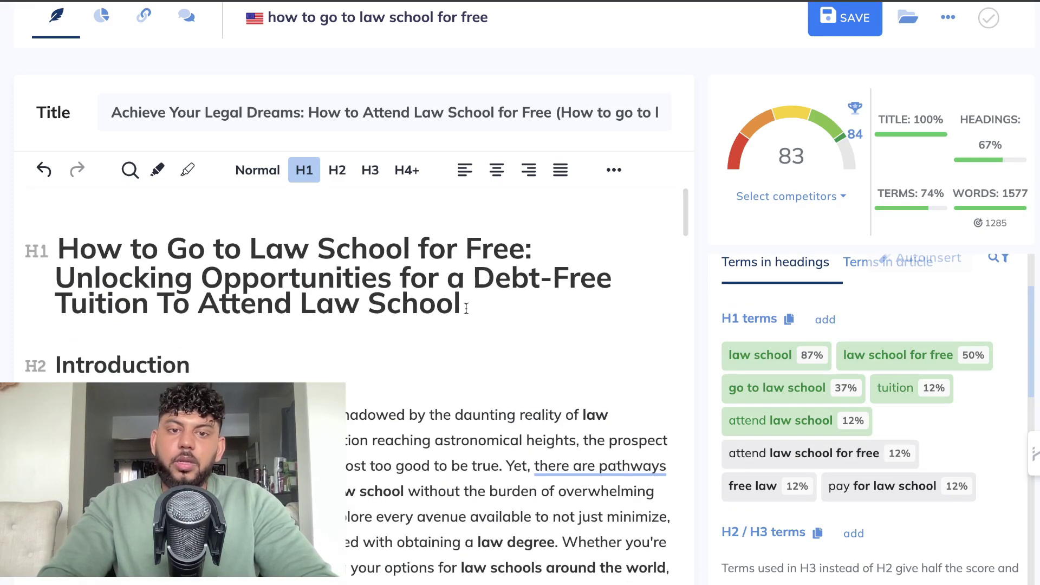
text(For Free)
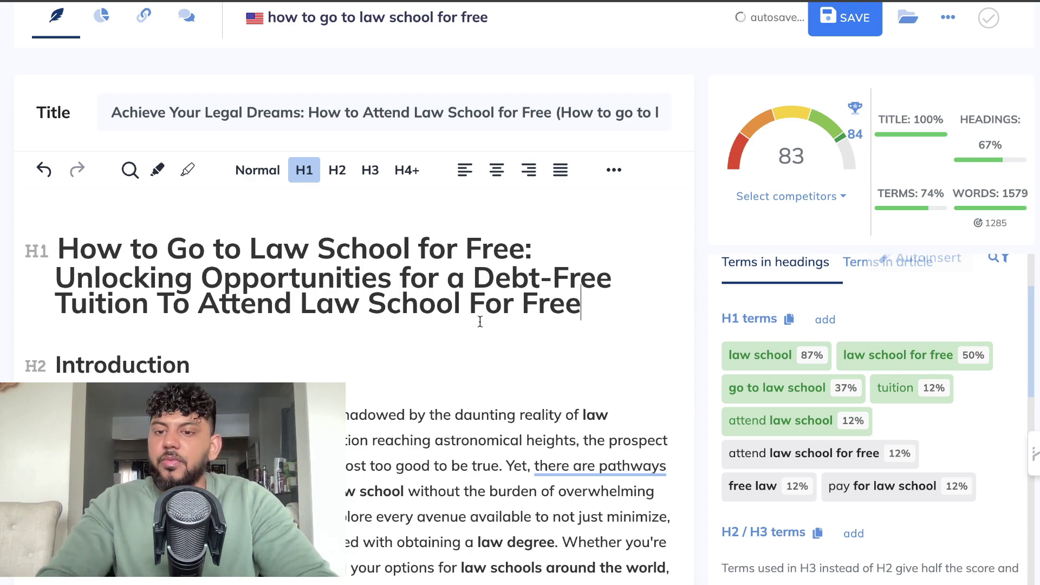
Add "(law school for free)" to the end of the H2 heading "Scholarships and Grants: Your Ticket to a Free Law Education".
scroll(609, 296, down, 6)
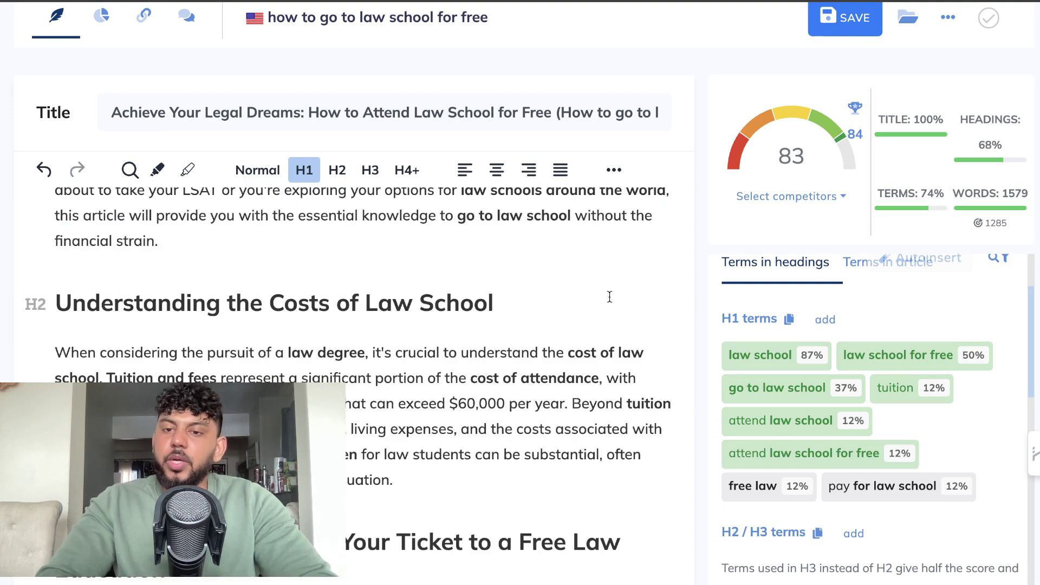
scroll(817, 410, down, 3)
scroll(817, 411, down, 1)
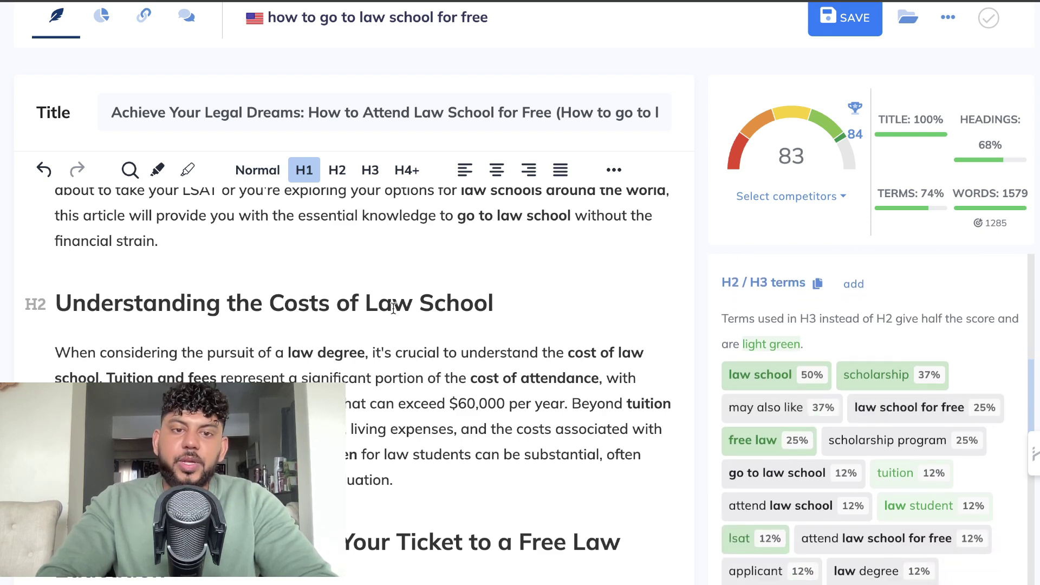
click(501, 303)
scroll(473, 352, down, 5)
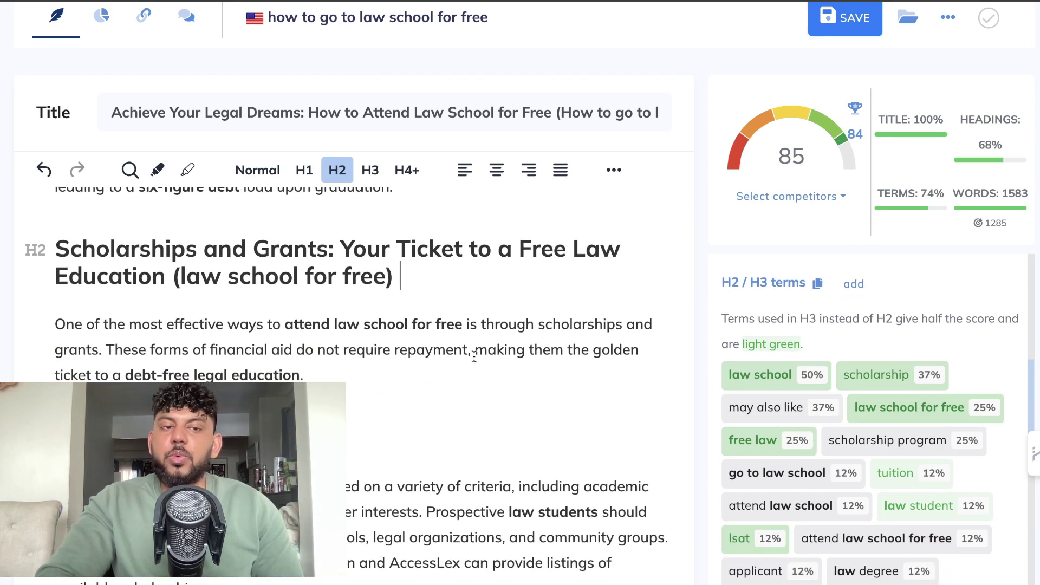
Extend the H3 heading "Law School Scholarships" with "To Go To Law School For Free".
scroll(477, 358, down, 2)
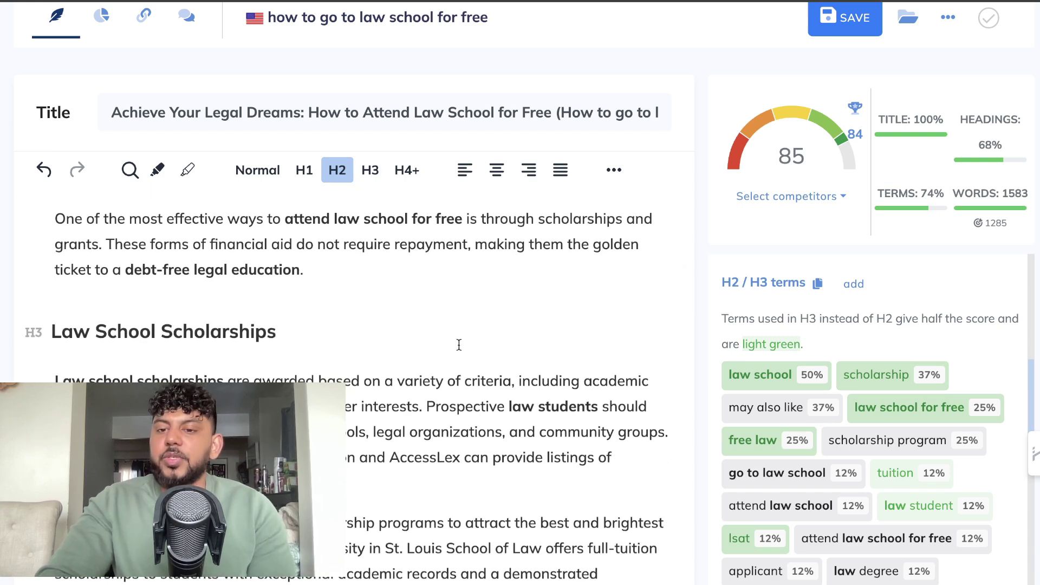
scroll(801, 410, down, 1)
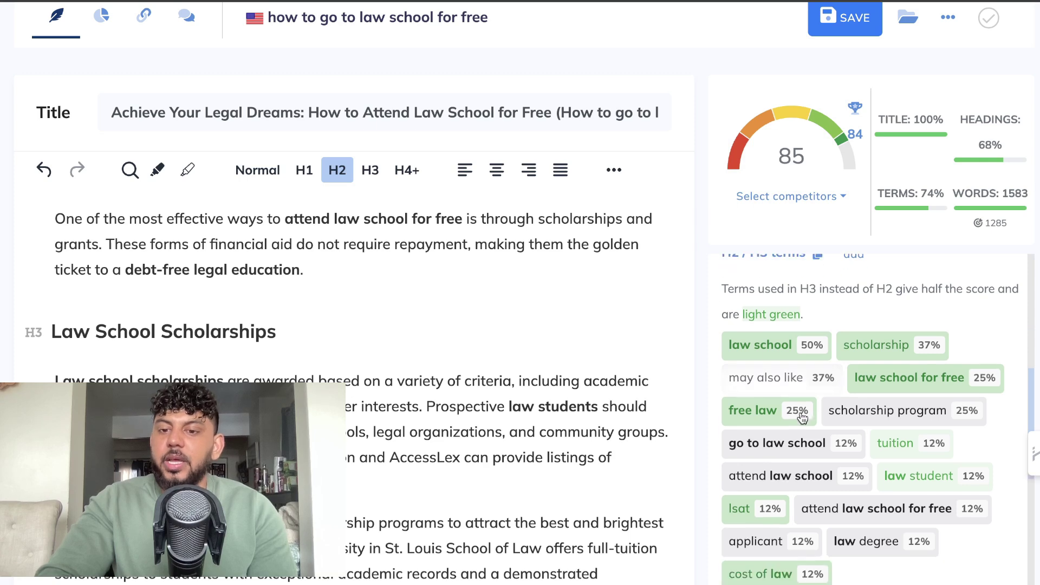
click(451, 324)
text(To Go To Law School For Free)
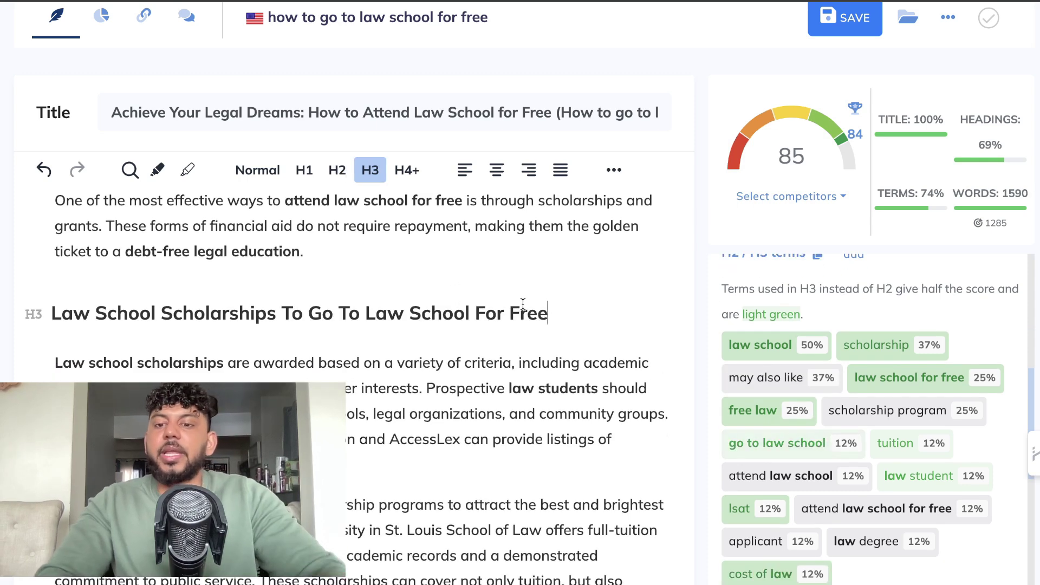
Examine the article's content score against the competitors' scores and review the remaining suggested H2/H3 terms.
scroll(623, 309, up, 8)
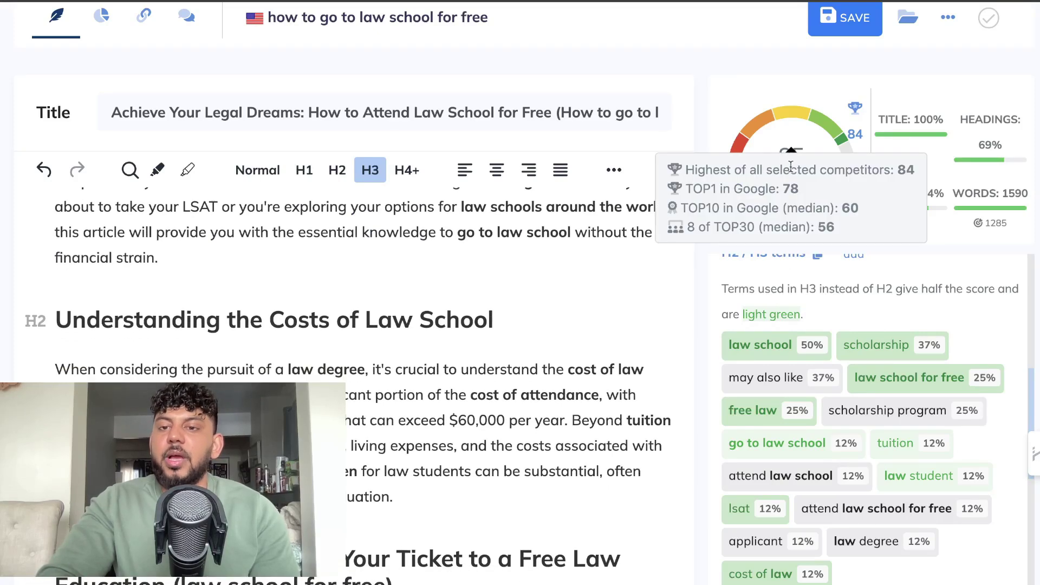
scroll(818, 314, down, 5)
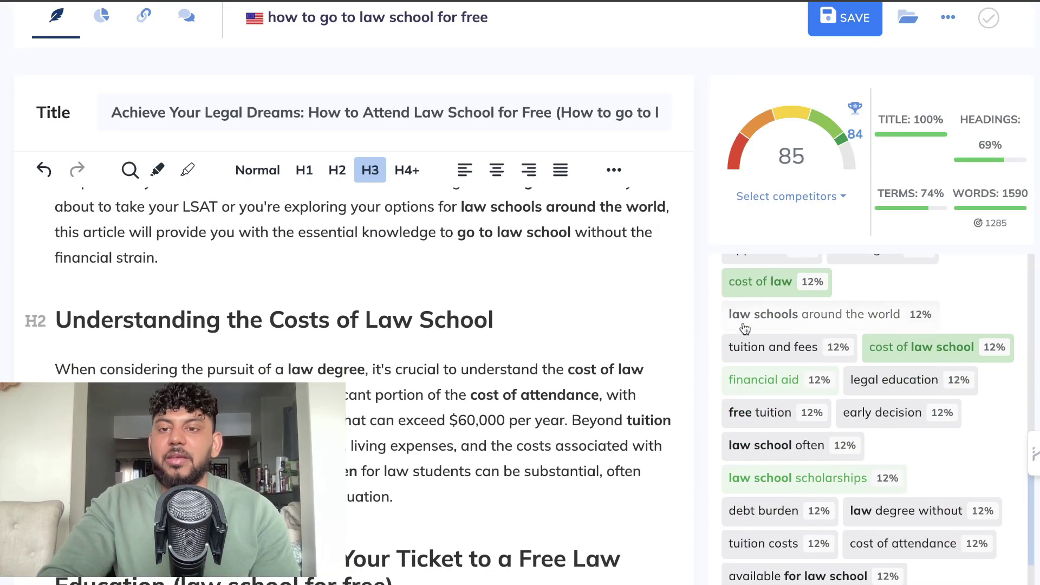
scroll(573, 372, up, 7)
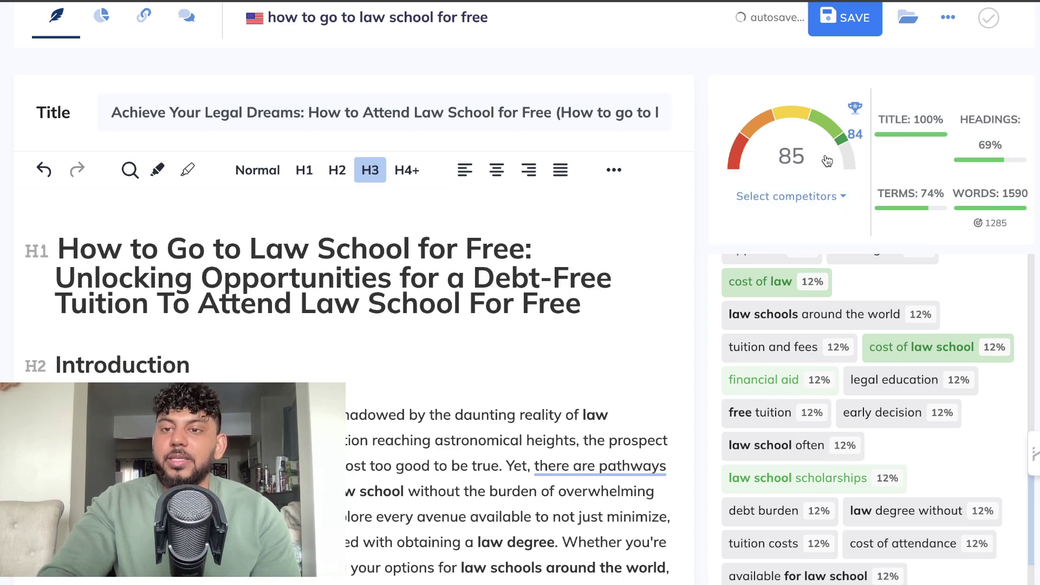
mouse_move(853, 145)
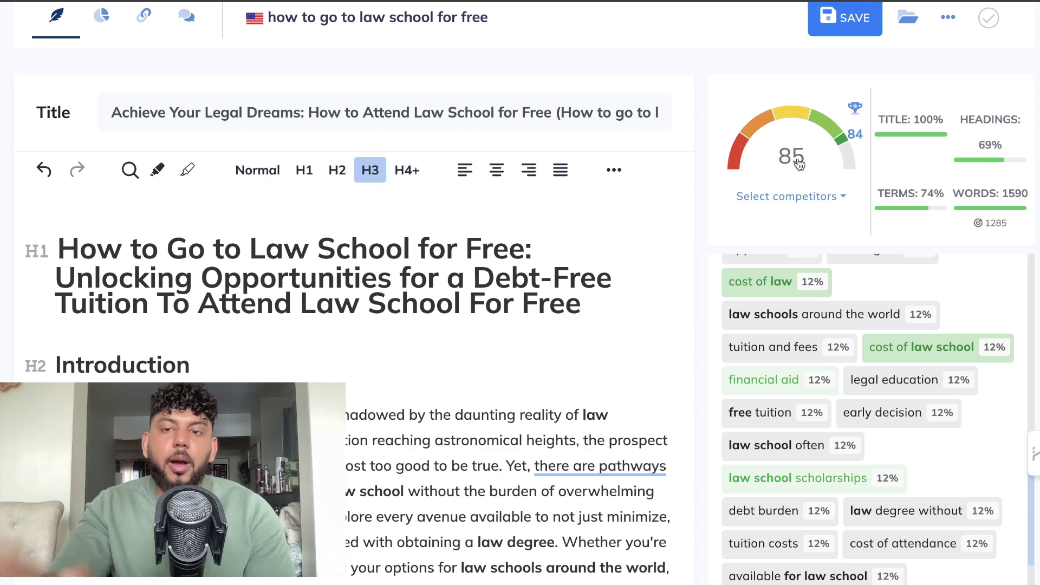
mouse_move(773, 138)
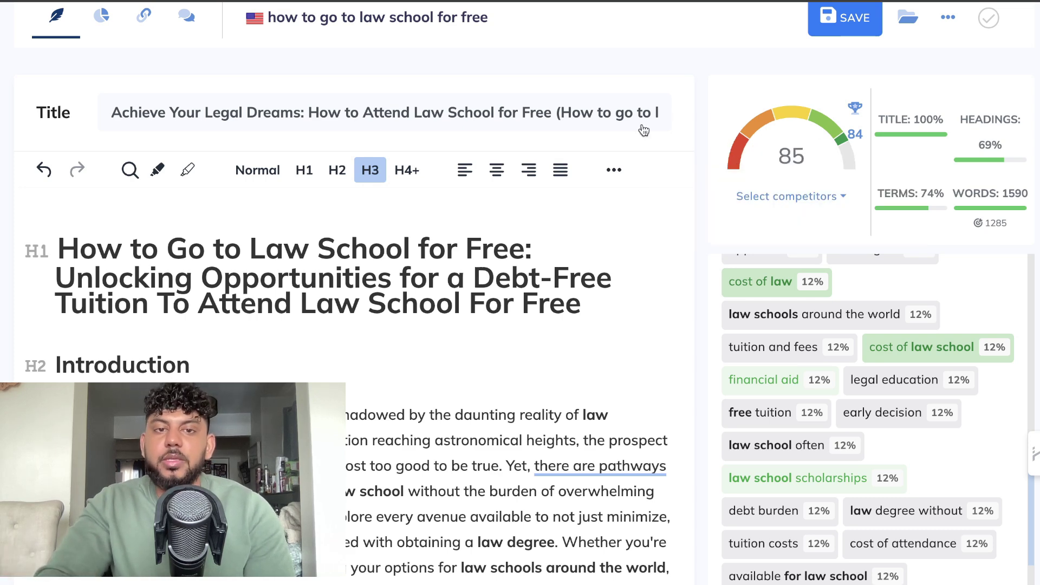
scroll(548, 135, up, 2)
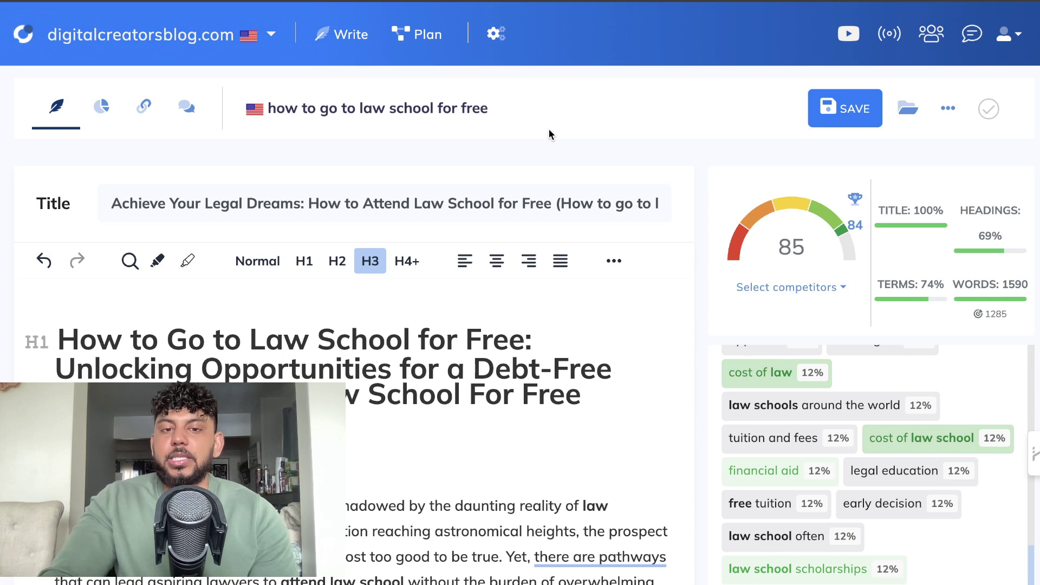
scroll(548, 134, down, 1)
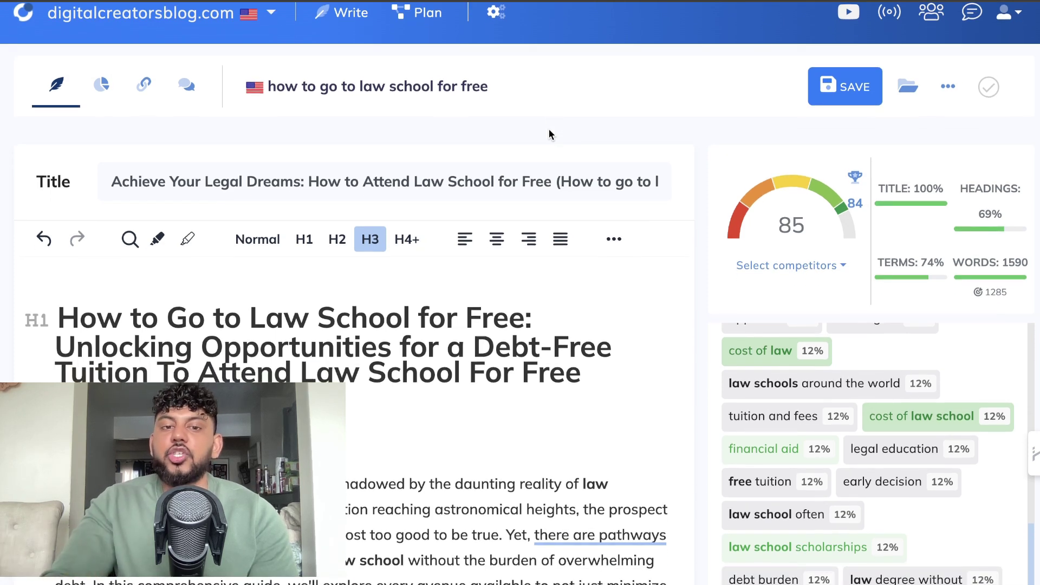